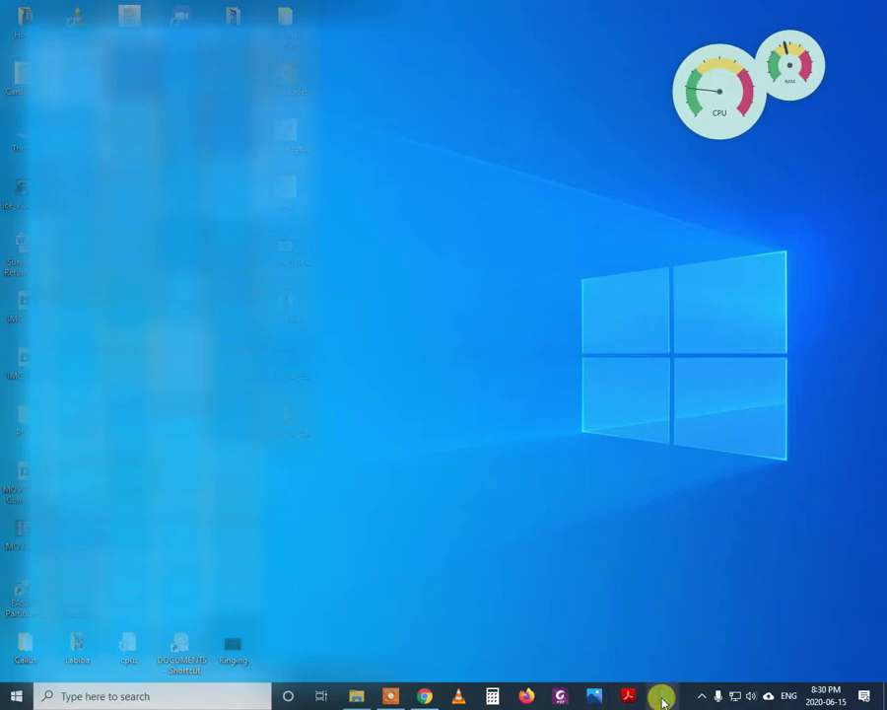
Launch Shotcut from the taskbar and show its empty Playlist panel
{"action": "left_click", "coordinate": [663, 698]}
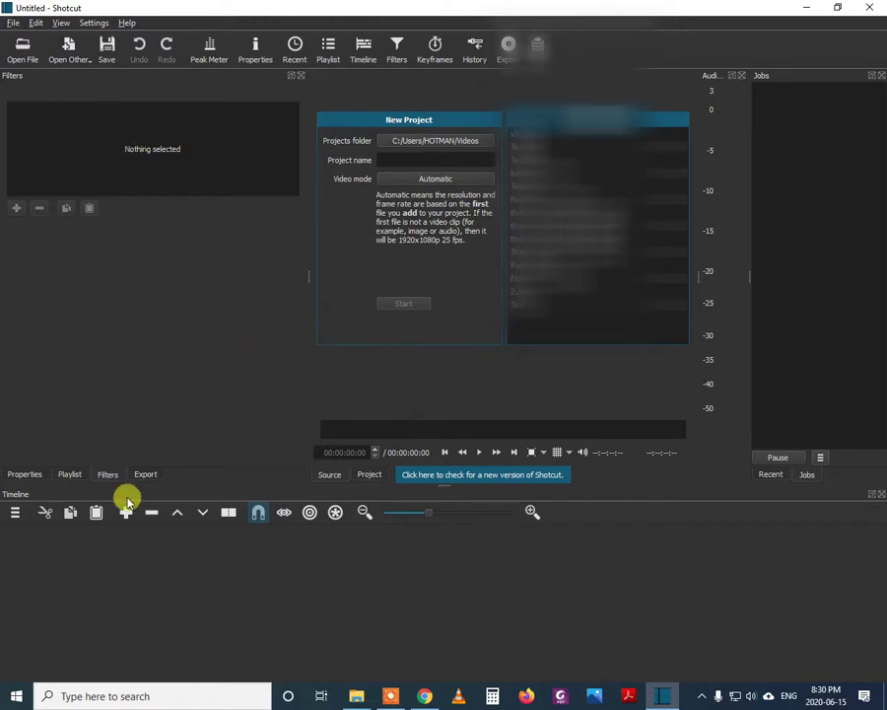
{"action": "left_click", "coordinate": [69, 475]}
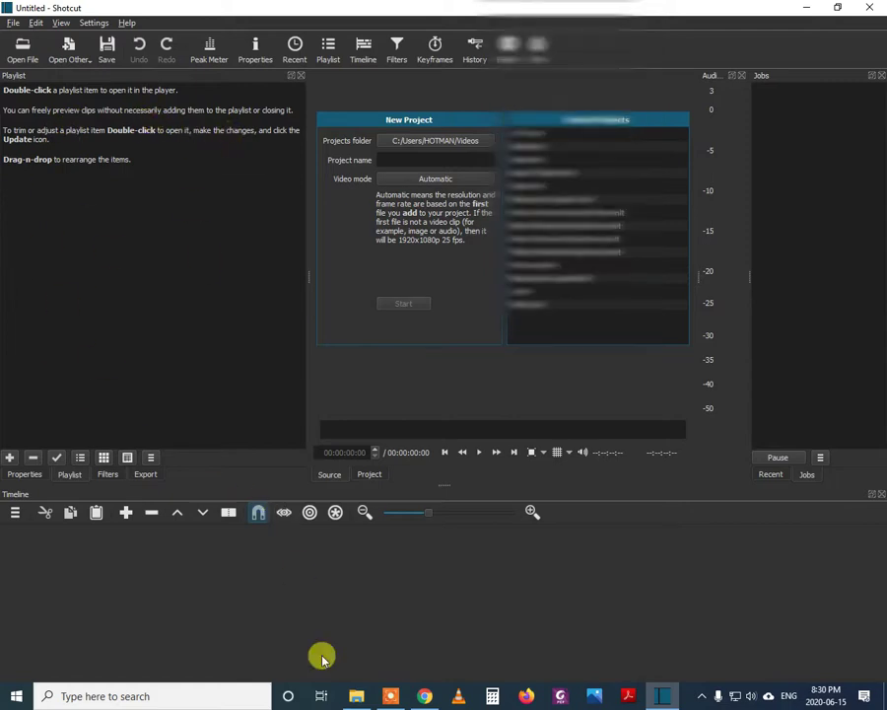
{"action": "mouse_move", "coordinate": [357, 696]}
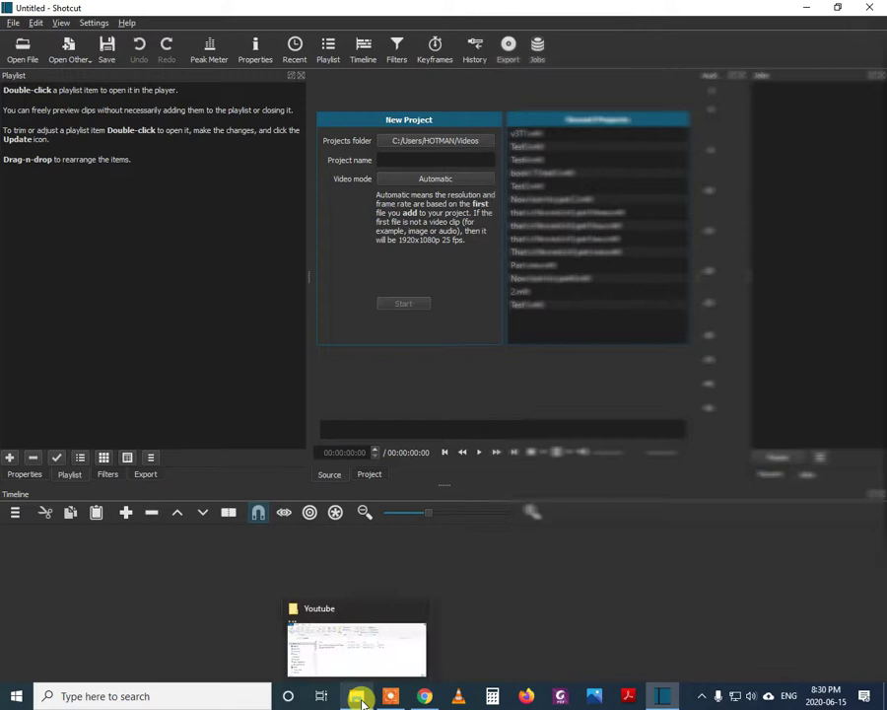
Drag the flower video and Right_Here_Beside_You music from the Youtube folder into the Shotcut playlist
{"action": "left_click", "coordinate": [366, 660]}
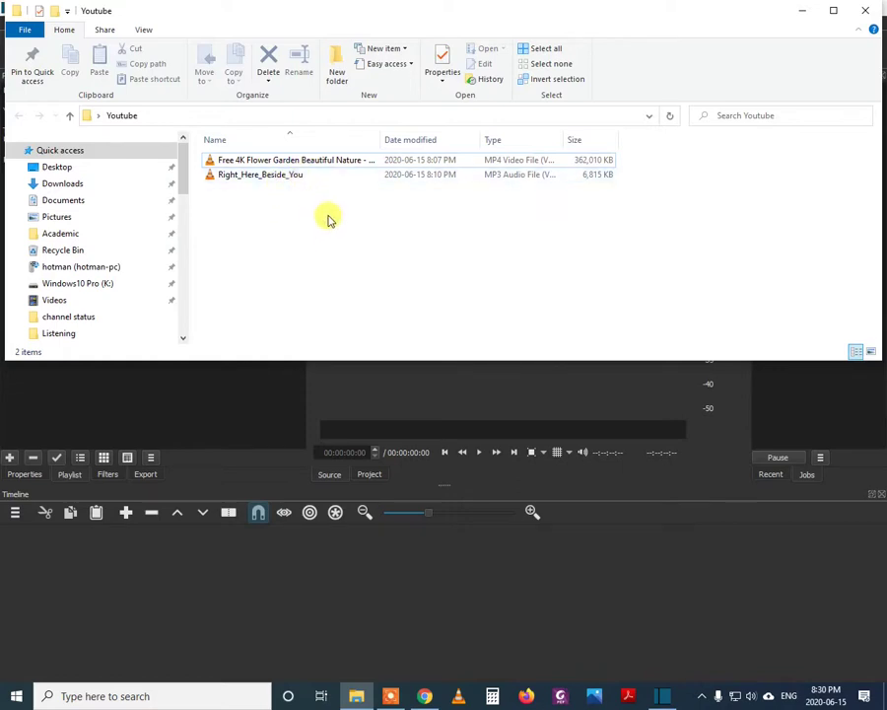
{"action": "mouse_move", "coordinate": [326, 214]}
{"action": "left_mouse_down"}
{"action": "mouse_move", "coordinate": [237, 158]}
{"action": "mouse_move", "coordinate": [261, 180]}
{"action": "mouse_move", "coordinate": [142, 411]}
{"action": "left_mouse_up"}
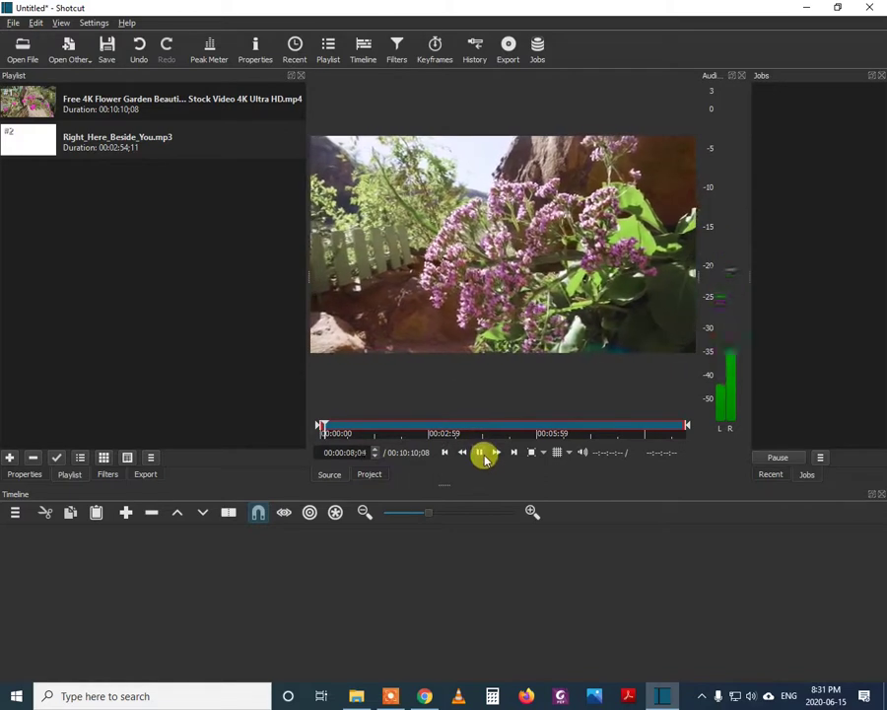
{"action": "left_click_drag", "start_coordinate": [351, 426], "coordinate": [358, 426]}
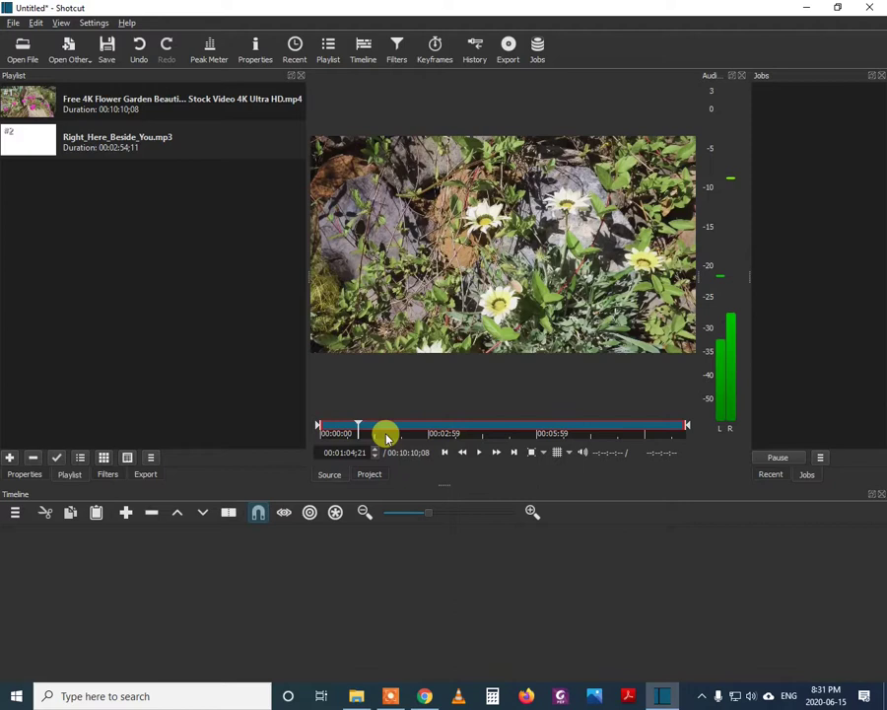
{"action": "left_click", "coordinate": [479, 453]}
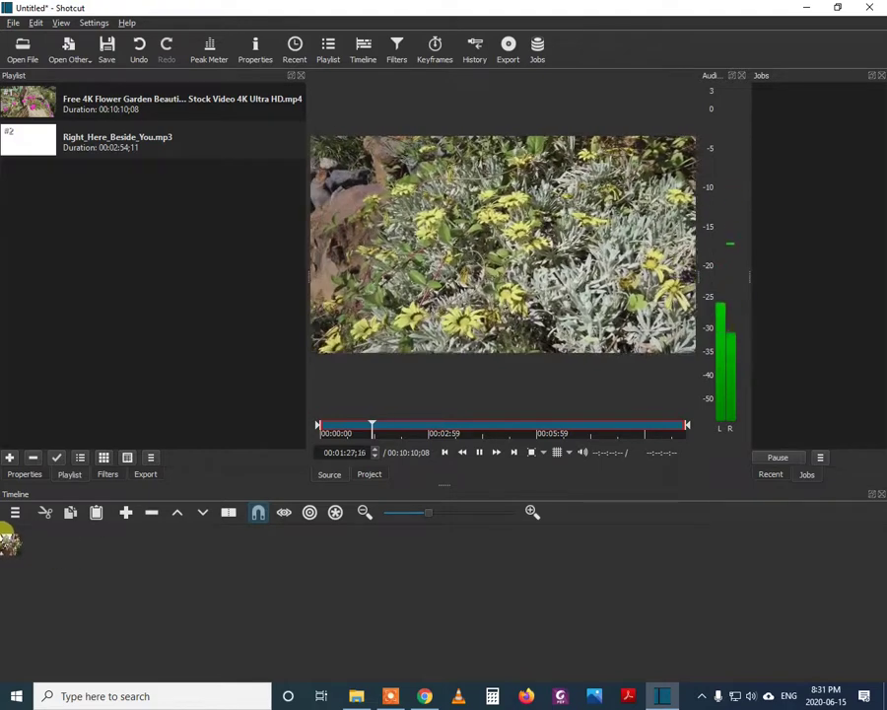
Place the flower video on the timeline's video track and scroll through it
{"action": "left_click_drag", "start_coordinate": [10, 539], "coordinate": [6, 540]}
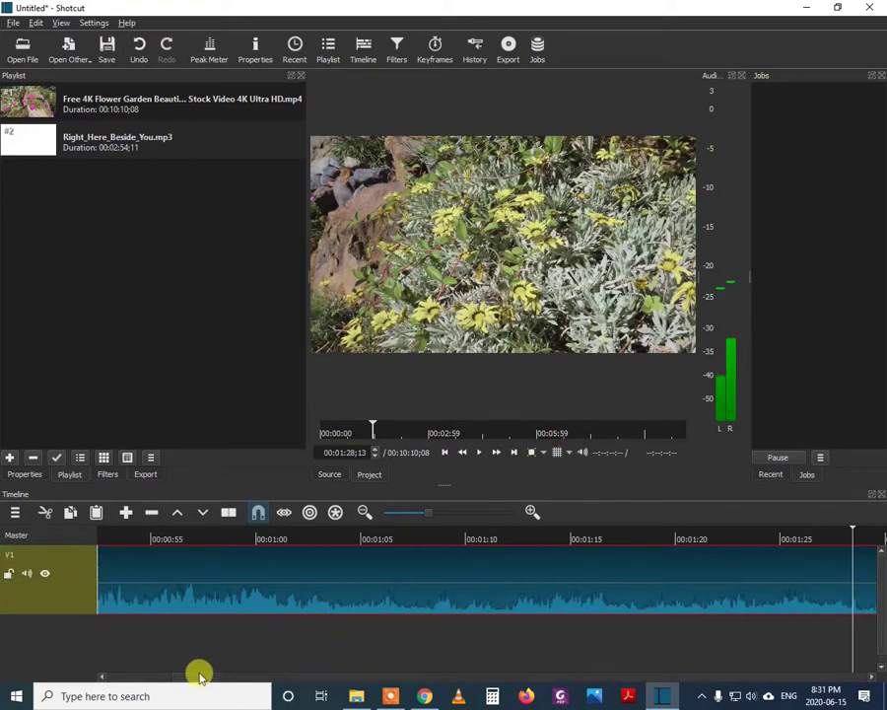
{"action": "left_click_drag", "start_coordinate": [199, 677], "coordinate": [876, 677]}
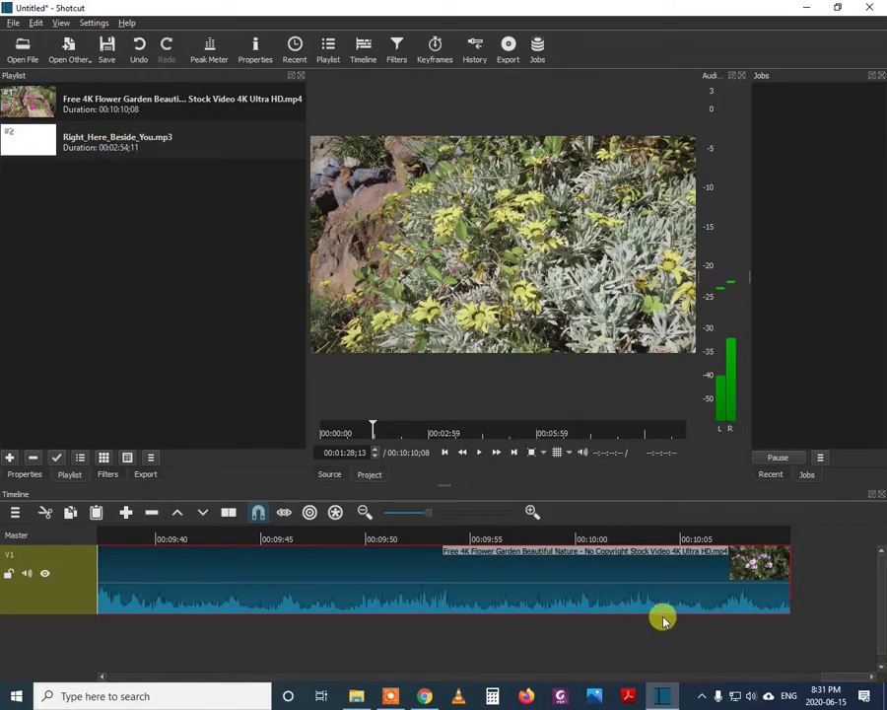
{"action": "mouse_move", "coordinate": [851, 678]}
{"action": "left_mouse_down"}
{"action": "mouse_move", "coordinate": [610, 671]}
{"action": "mouse_move", "coordinate": [116, 695]}
{"action": "left_mouse_up"}
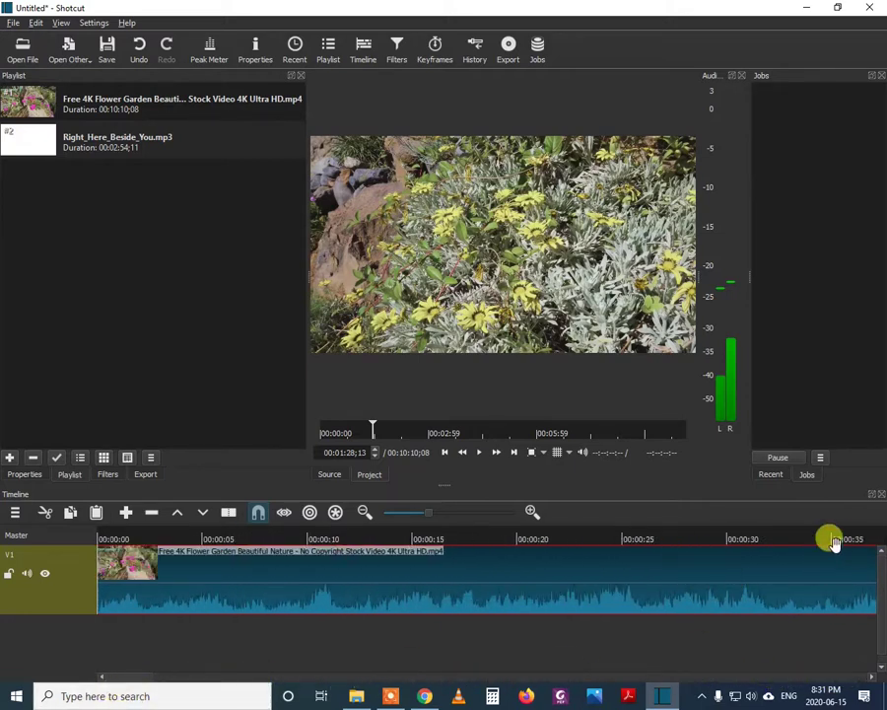
{"action": "mouse_move", "coordinate": [126, 677]}
{"action": "left_mouse_down"}
{"action": "mouse_move", "coordinate": [175, 680]}
{"action": "mouse_move", "coordinate": [114, 674]}
{"action": "left_mouse_up"}
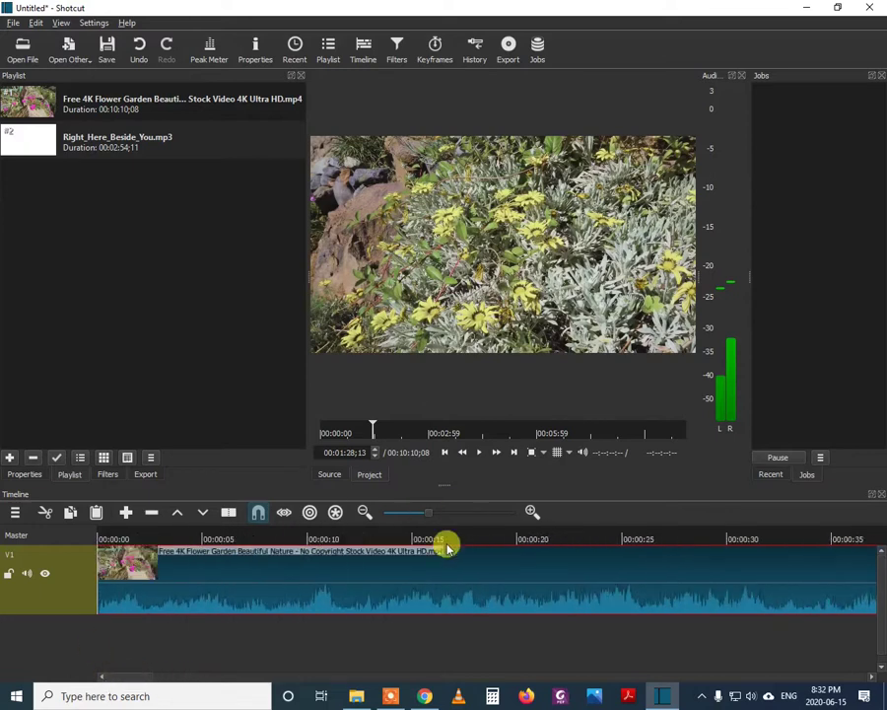
Load the Right_Here_Beside_You music into the preview player and pause it near 0:29
{"action": "left_click", "coordinate": [49, 146]}
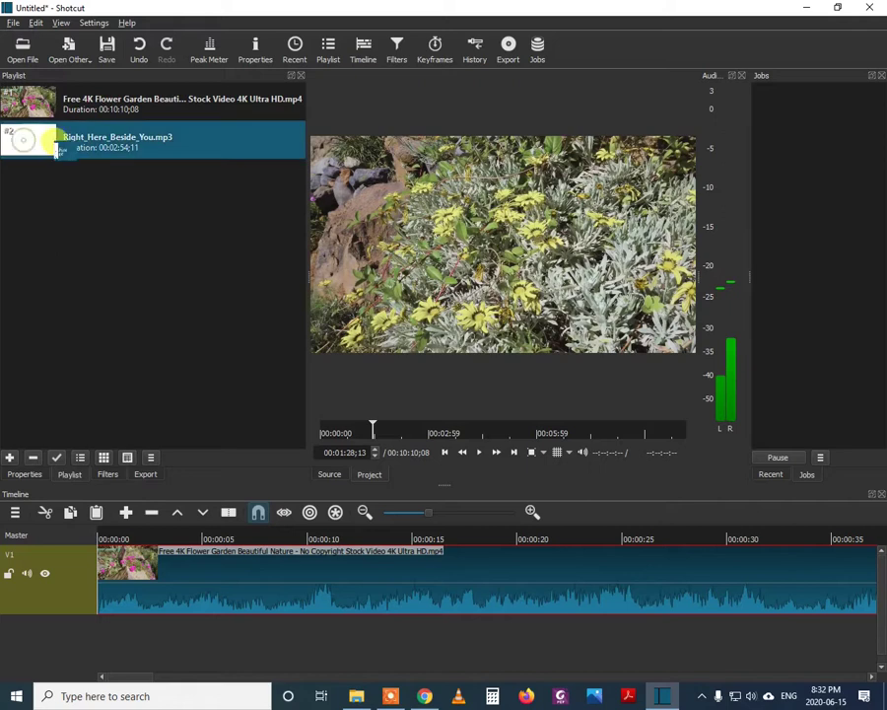
{"action": "mouse_move", "coordinate": [57, 146]}
{"action": "left_mouse_down"}
{"action": "mouse_move", "coordinate": [446, 262]}
{"action": "mouse_move", "coordinate": [465, 276]}
{"action": "left_mouse_up"}
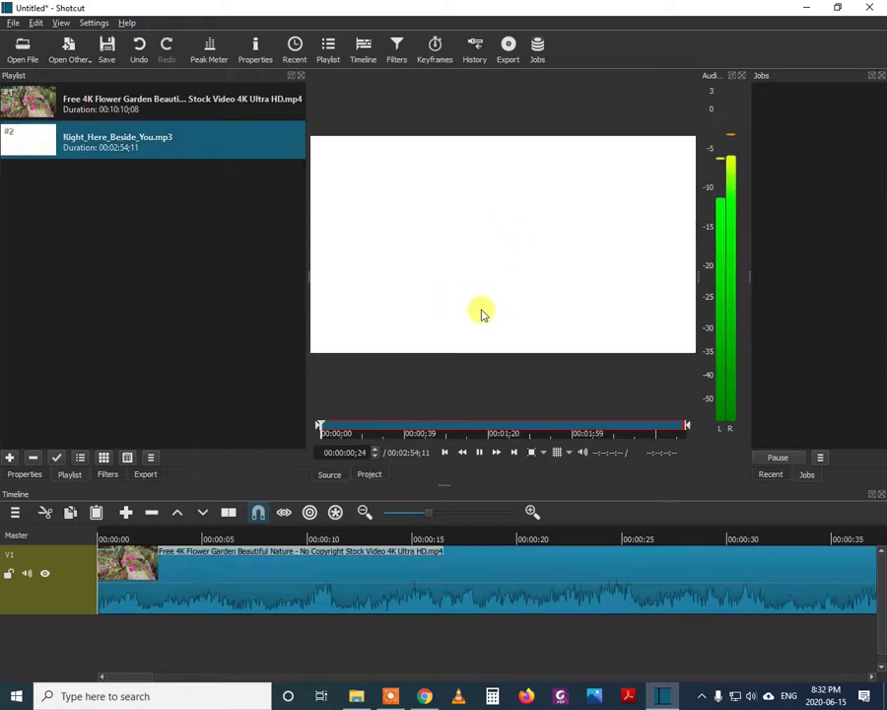
{"action": "key", "text": "space"}
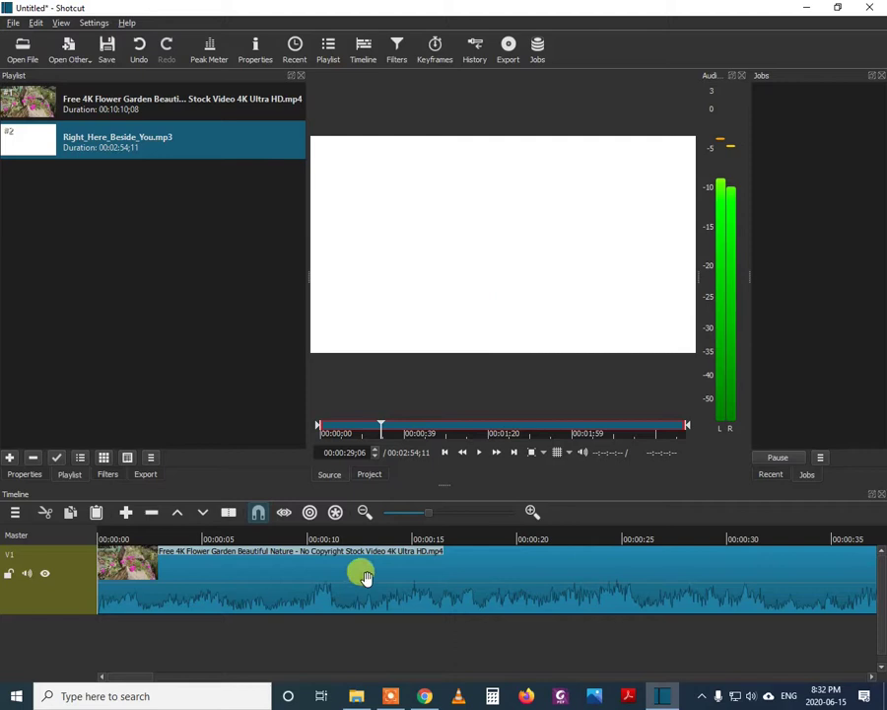
{"action": "left_click", "coordinate": [17, 513]}
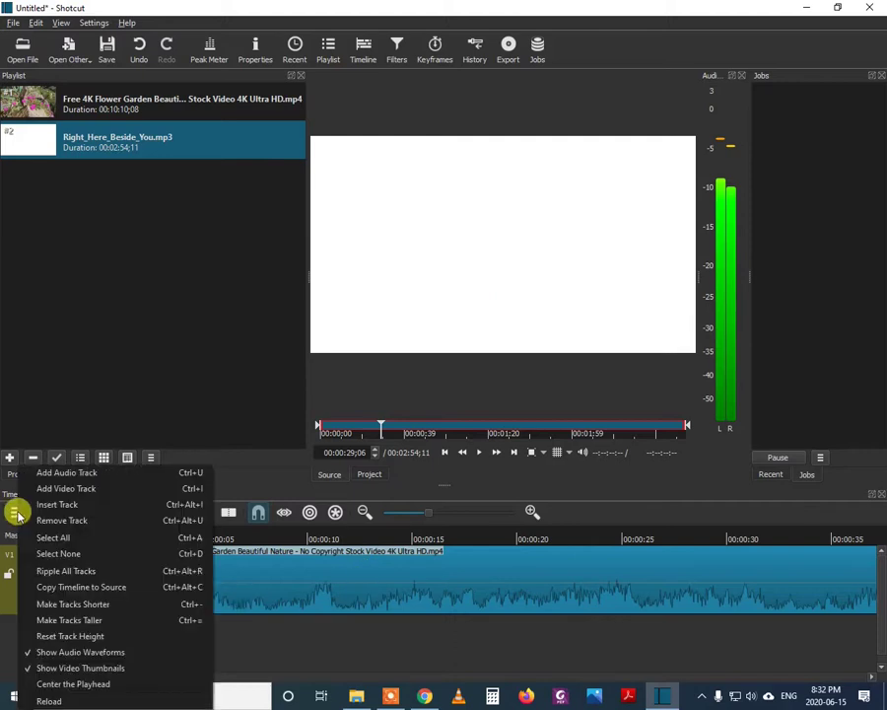
Add an audio track and drop the Right_Here_Beside_You music at the start of track A1
{"action": "left_click", "coordinate": [69, 475]}
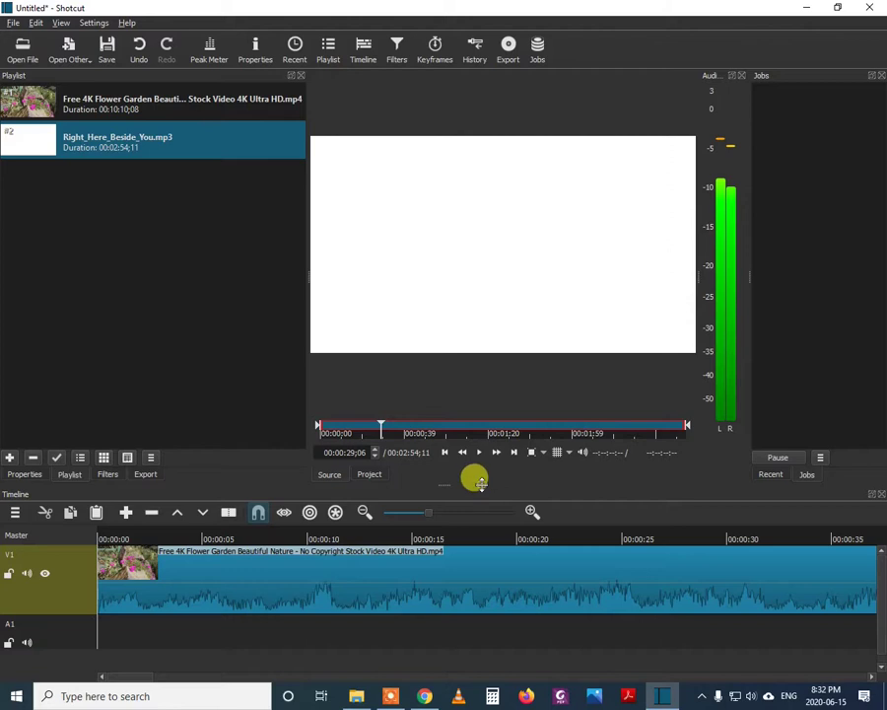
{"action": "left_click_drag", "start_coordinate": [480, 483], "coordinate": [471, 435]}
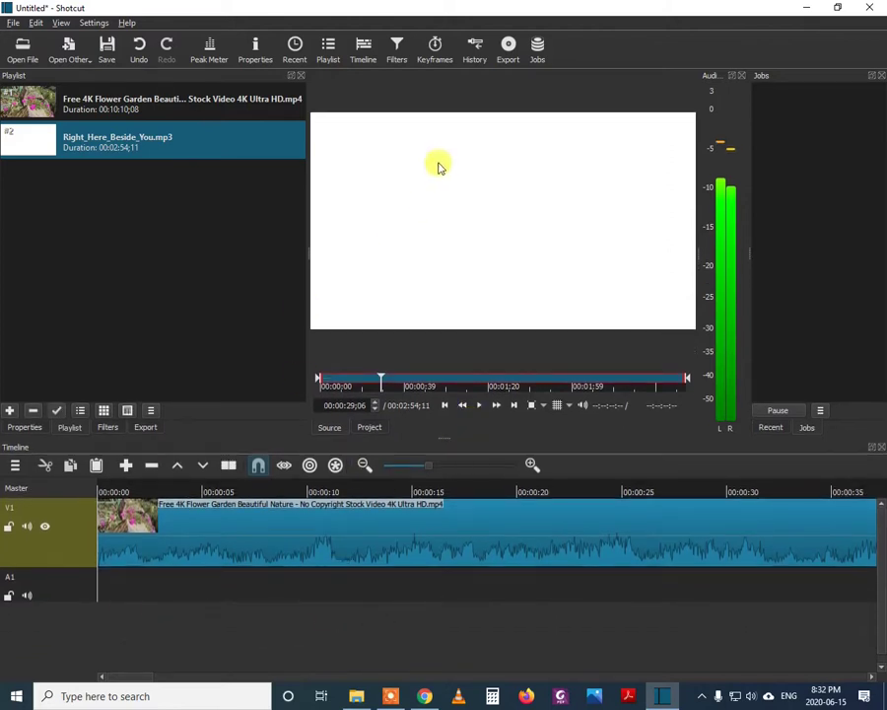
{"action": "left_click_drag", "start_coordinate": [426, 237], "coordinate": [102, 590]}
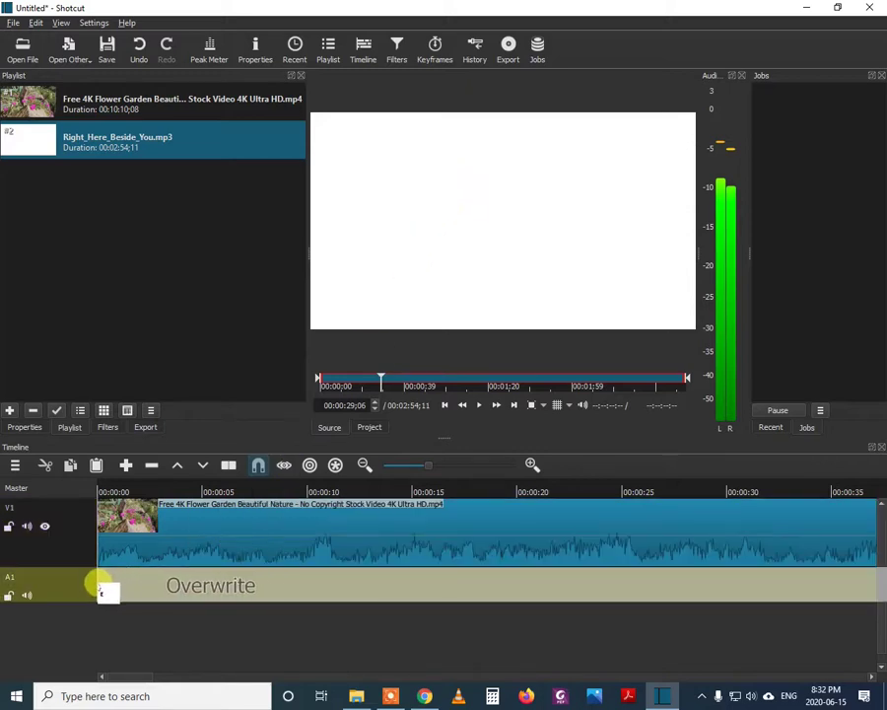
{"action": "left_click_drag", "start_coordinate": [102, 589], "coordinate": [122, 591]}
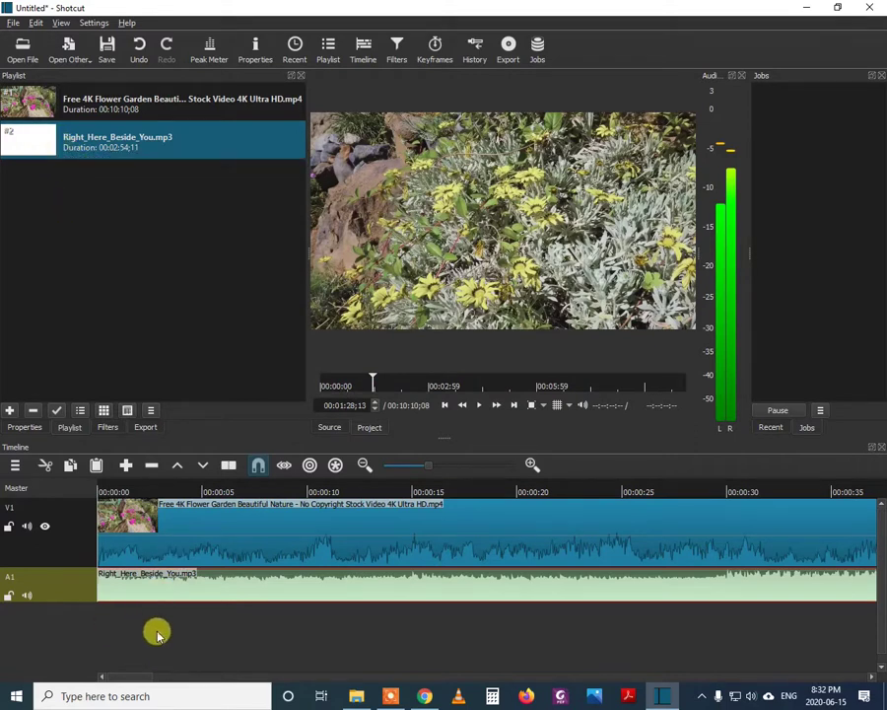
{"action": "left_click", "coordinate": [157, 634]}
Preview the timeline and set the playhead to exactly 00:00:20:00
{"action": "left_click_drag", "start_coordinate": [157, 634], "coordinate": [174, 627]}
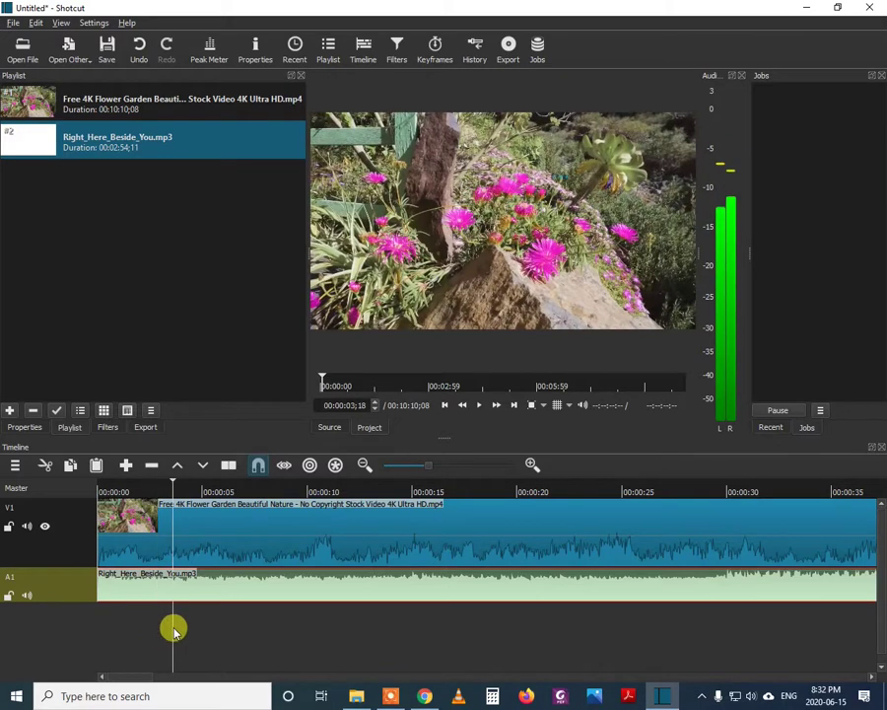
{"action": "left_click", "coordinate": [480, 405]}
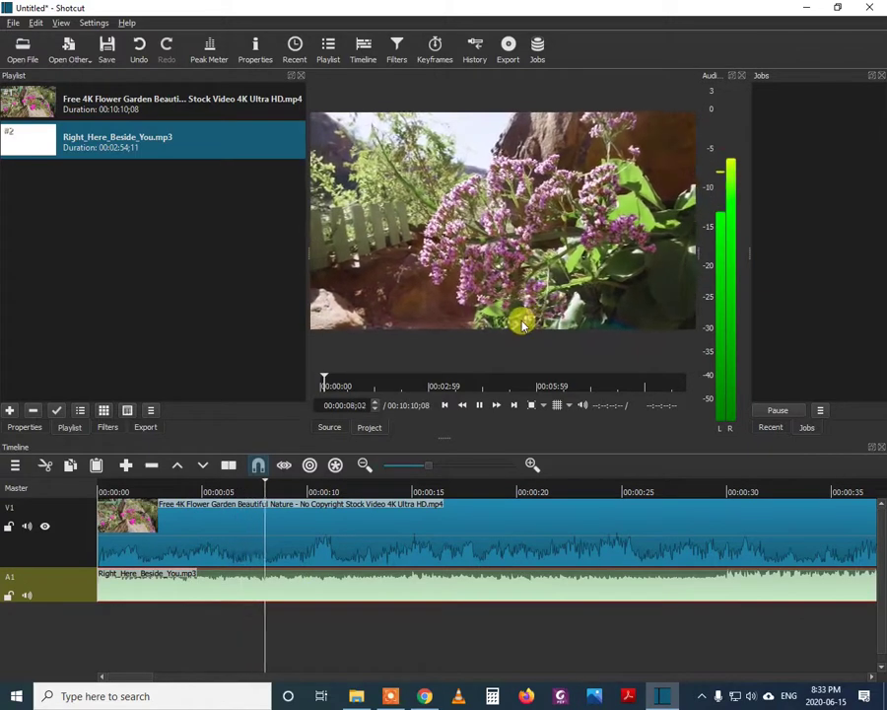
{"action": "left_click", "coordinate": [480, 407]}
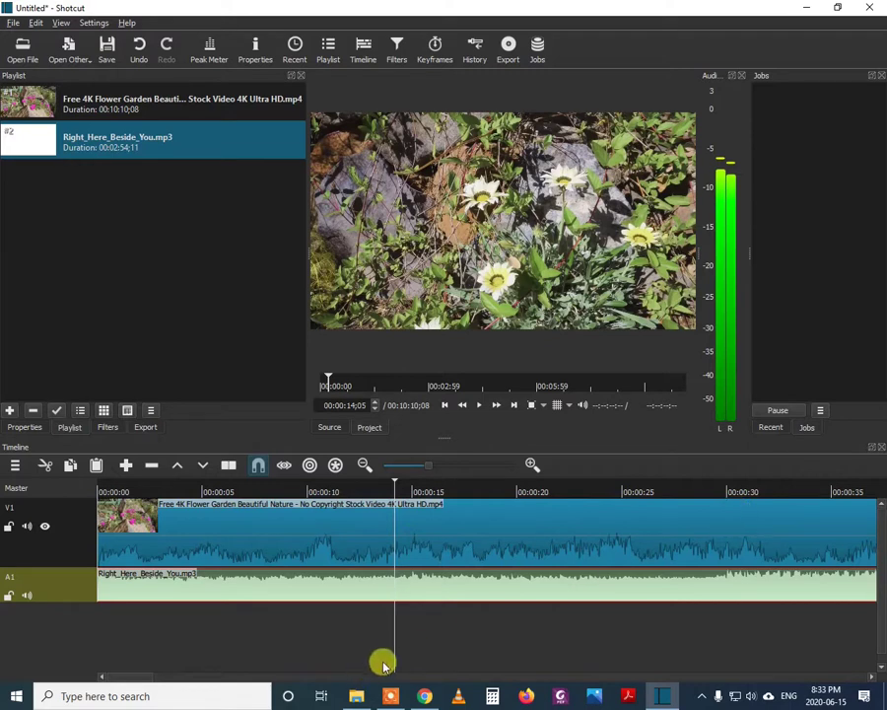
{"action": "mouse_move", "coordinate": [384, 666]}
{"action": "left_mouse_down"}
{"action": "mouse_move", "coordinate": [540, 651]}
{"action": "mouse_move", "coordinate": [518, 646]}
{"action": "left_mouse_up"}
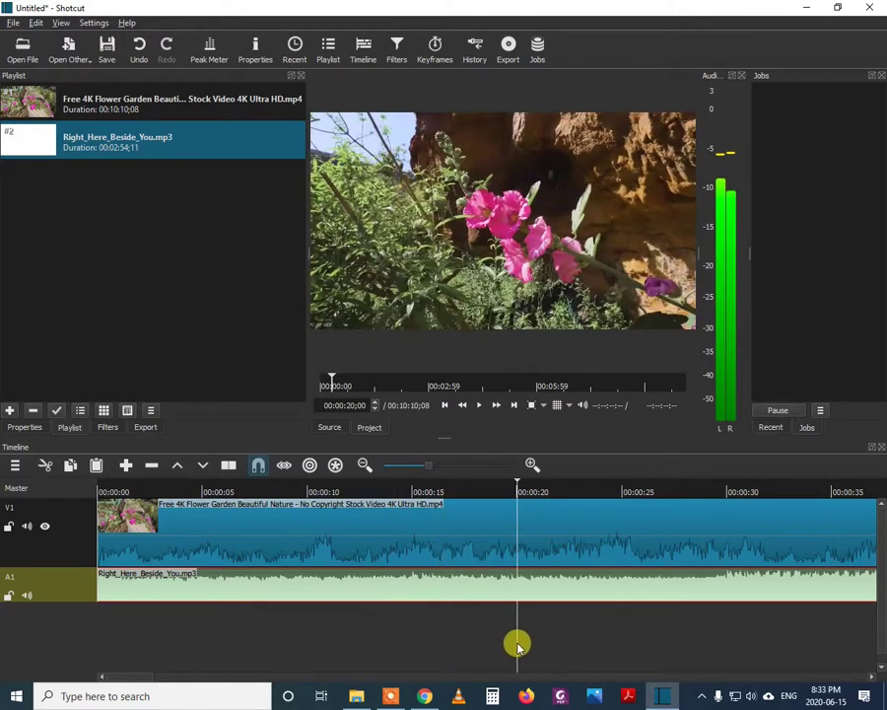
{"action": "key", "text": "Left"}
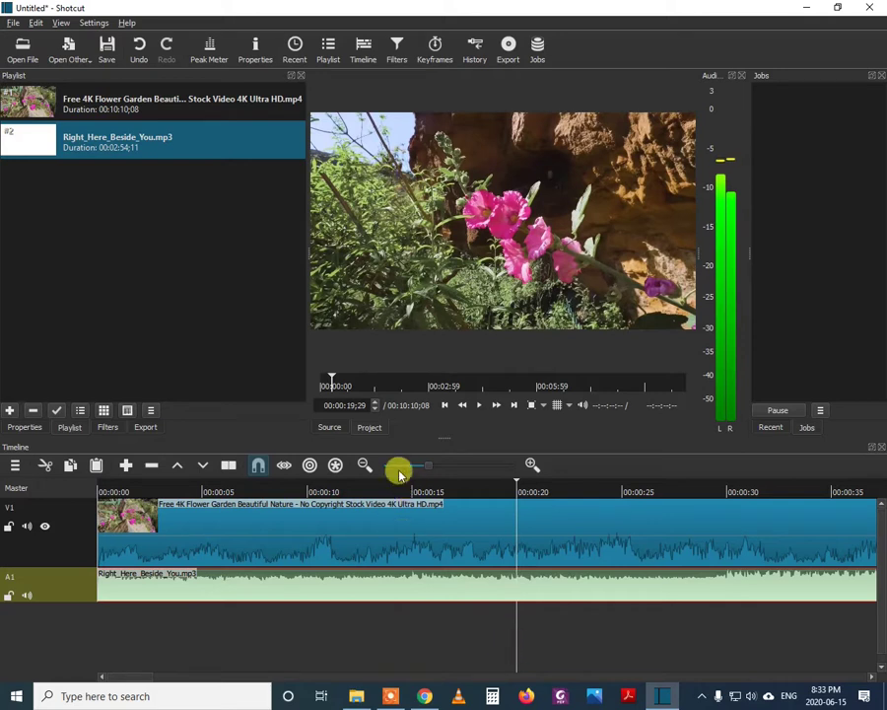
{"action": "left_click", "coordinate": [377, 404]}
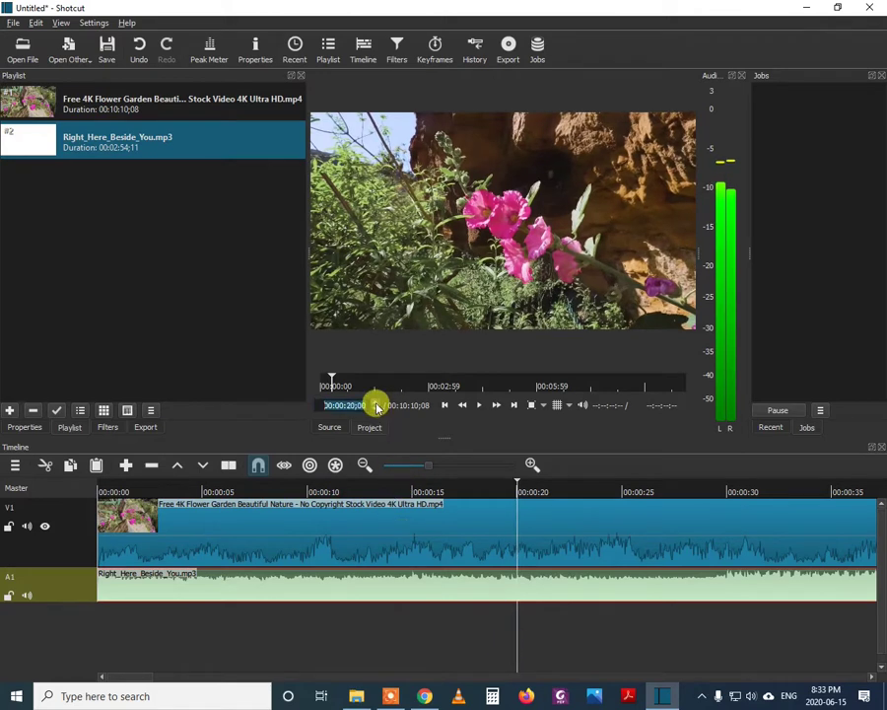
Split the V1 flower clip in two at the 20-second playhead
{"action": "left_click", "coordinate": [228, 465]}
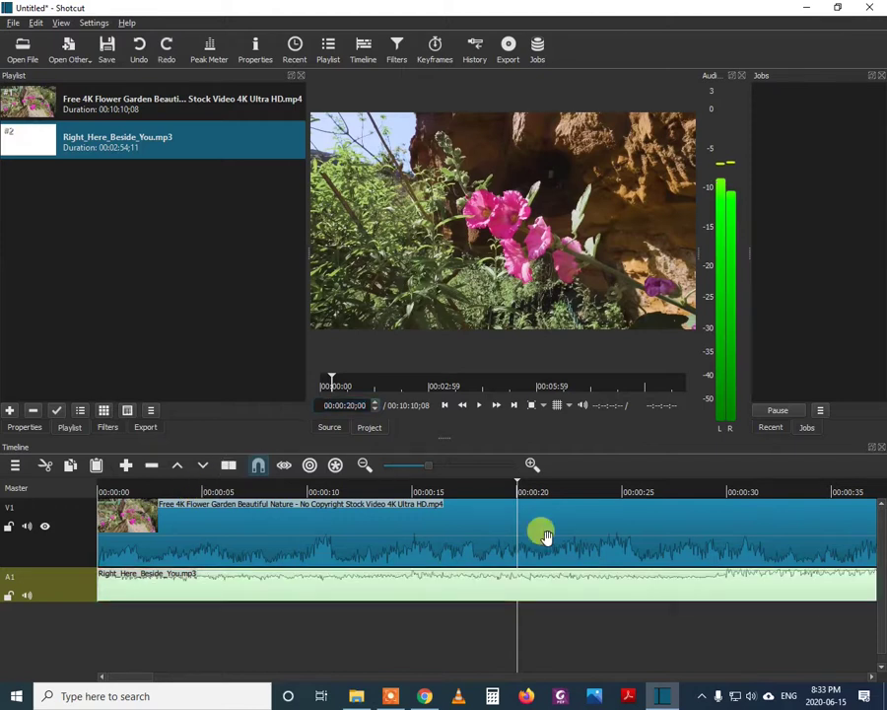
{"action": "left_click", "coordinate": [548, 540]}
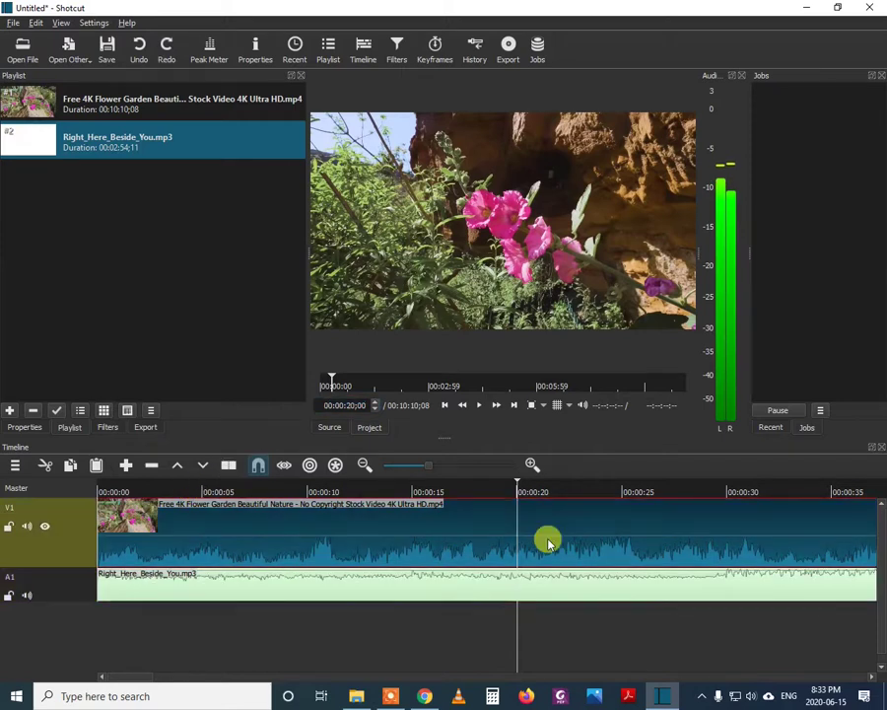
{"action": "left_click", "coordinate": [228, 465]}
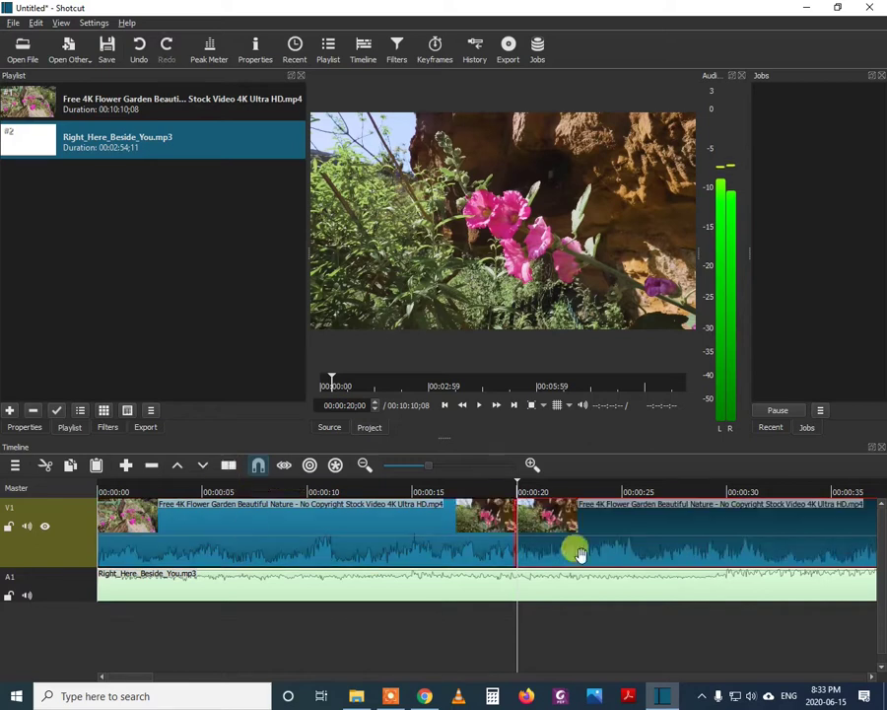
{"action": "left_click", "coordinate": [457, 536]}
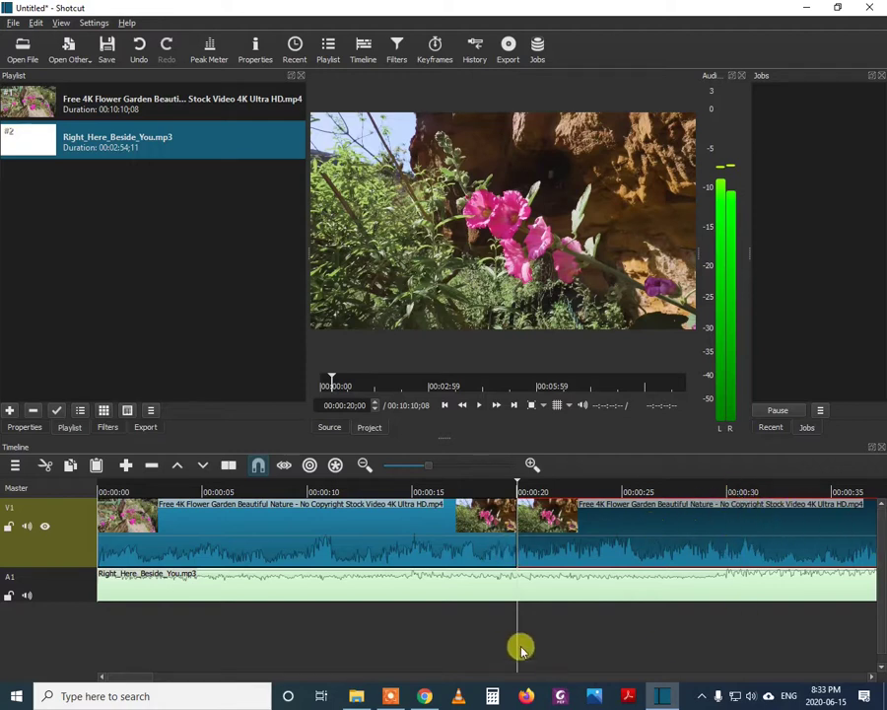
{"action": "left_click", "coordinate": [563, 646]}
Split V1 at 00:00:30 and remove the 20–30 second clip, closing the gap
{"action": "left_click_drag", "start_coordinate": [628, 651], "coordinate": [727, 653]}
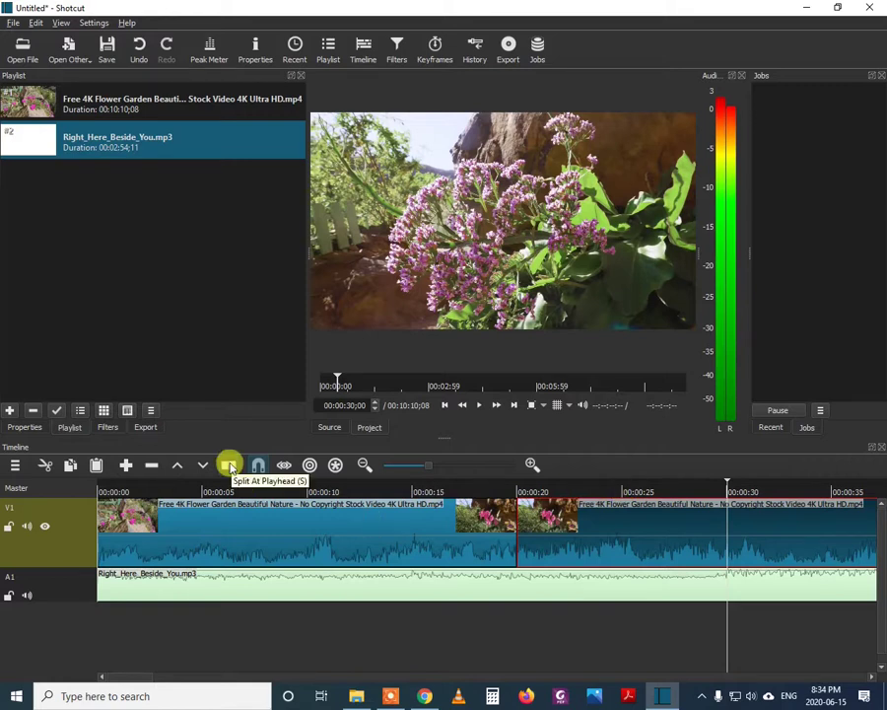
{"action": "left_click", "coordinate": [229, 466]}
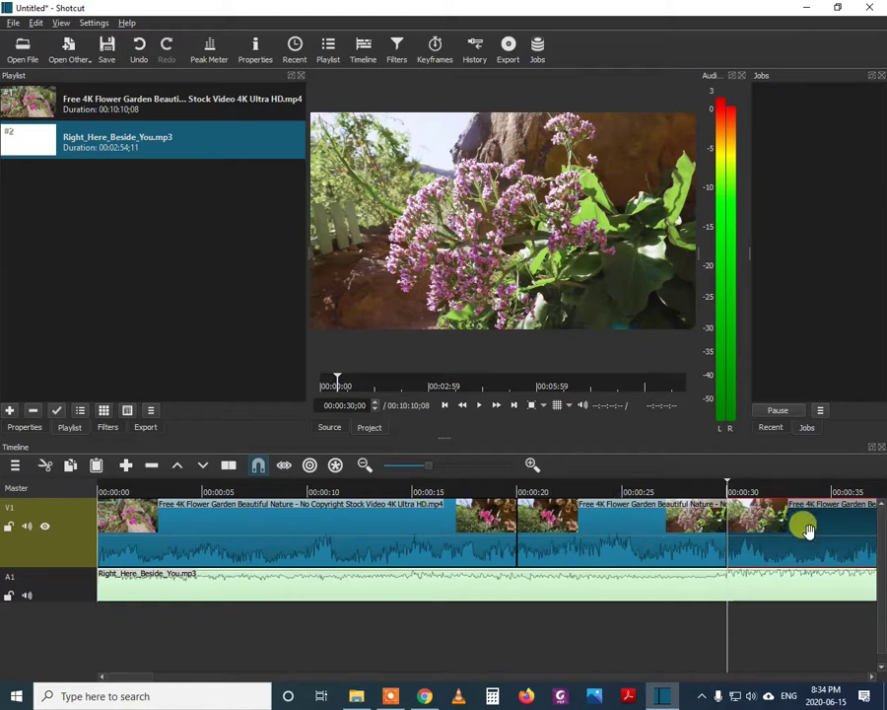
{"action": "left_click", "coordinate": [613, 521]}
{"action": "right_click", "coordinate": [613, 524]}
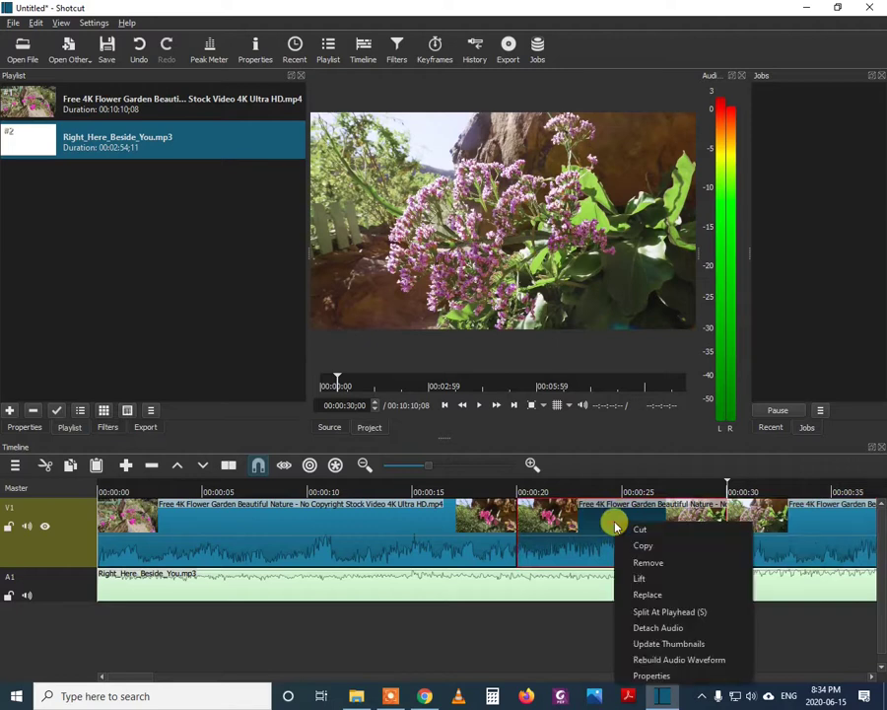
{"action": "left_click", "coordinate": [630, 526]}
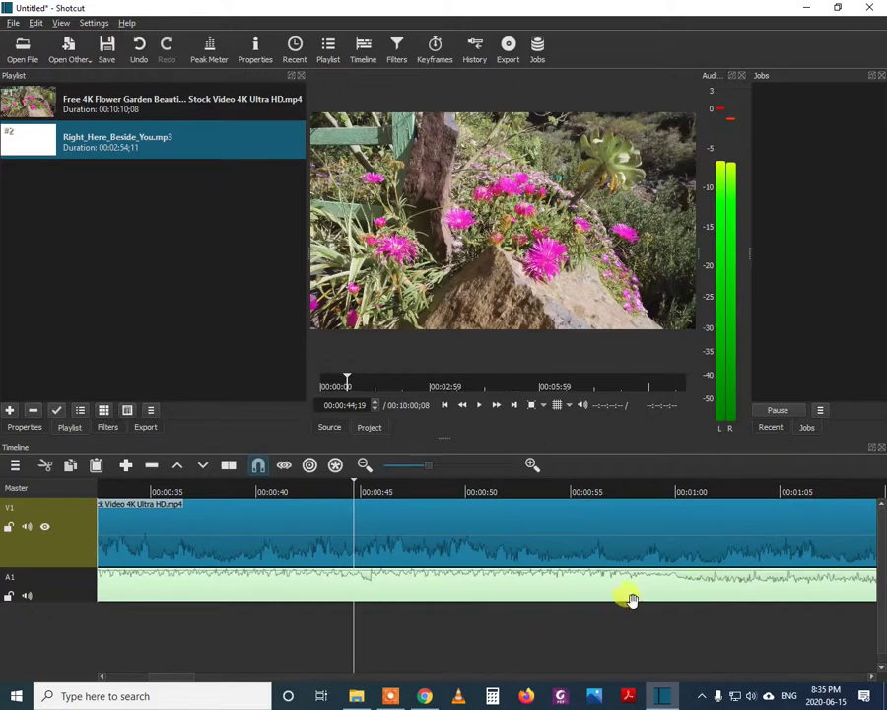
{"action": "left_click", "coordinate": [675, 627]}
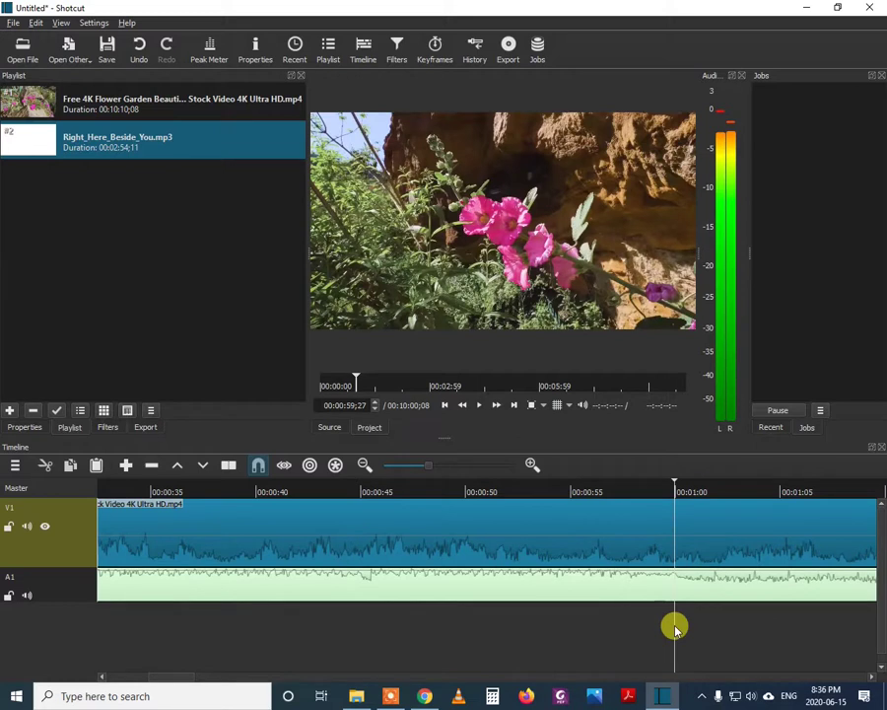
Set the player timecode to 00:01:00 to move the playhead to one minute
{"action": "left_click", "coordinate": [371, 405]}
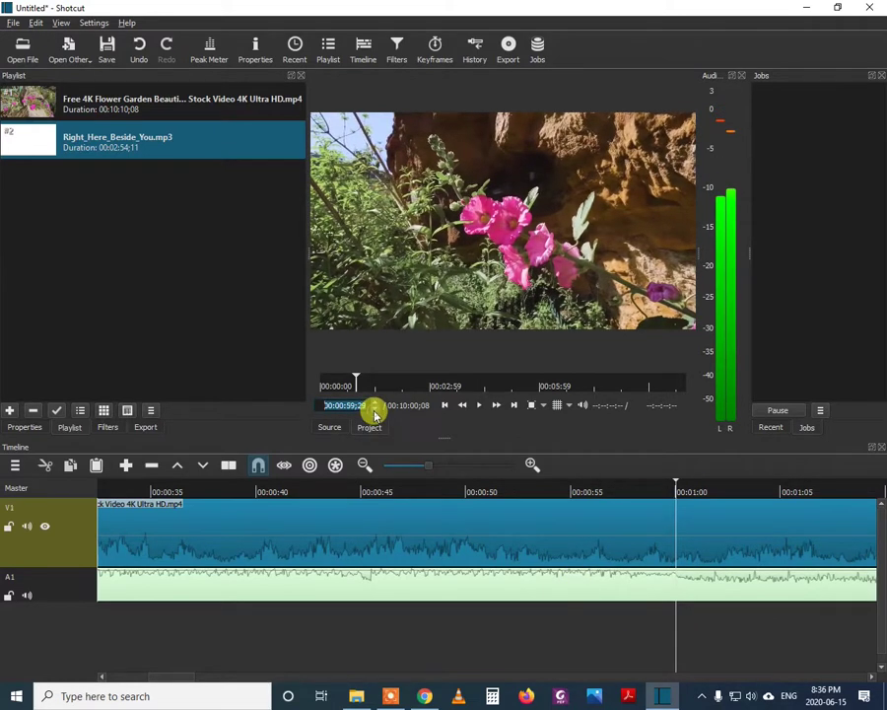
{"action": "left_click", "coordinate": [352, 401]}
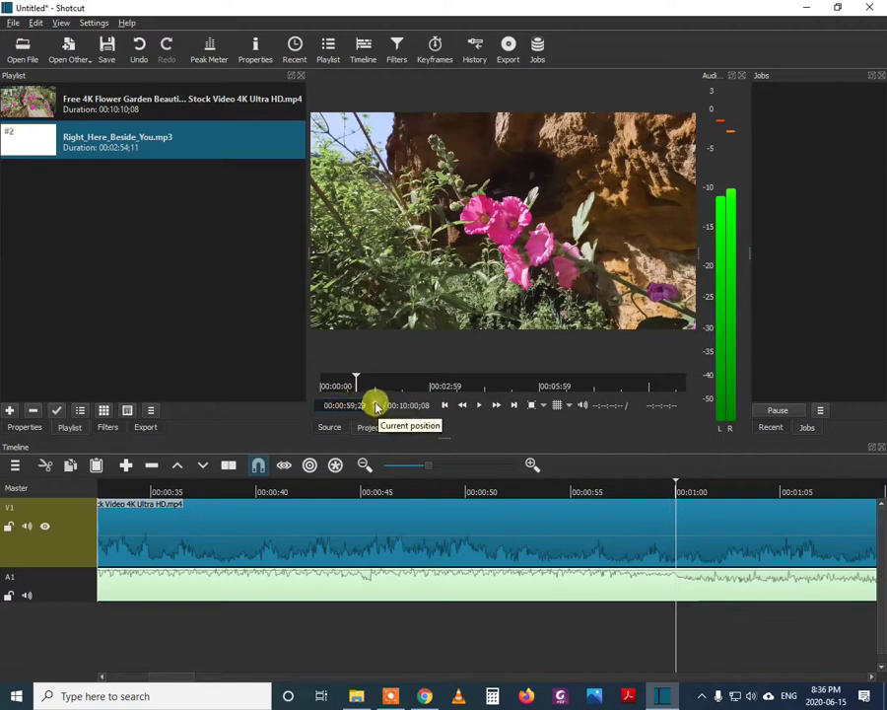
{"action": "left_click", "coordinate": [359, 400]}
{"action": "left_click", "coordinate": [376, 545]}
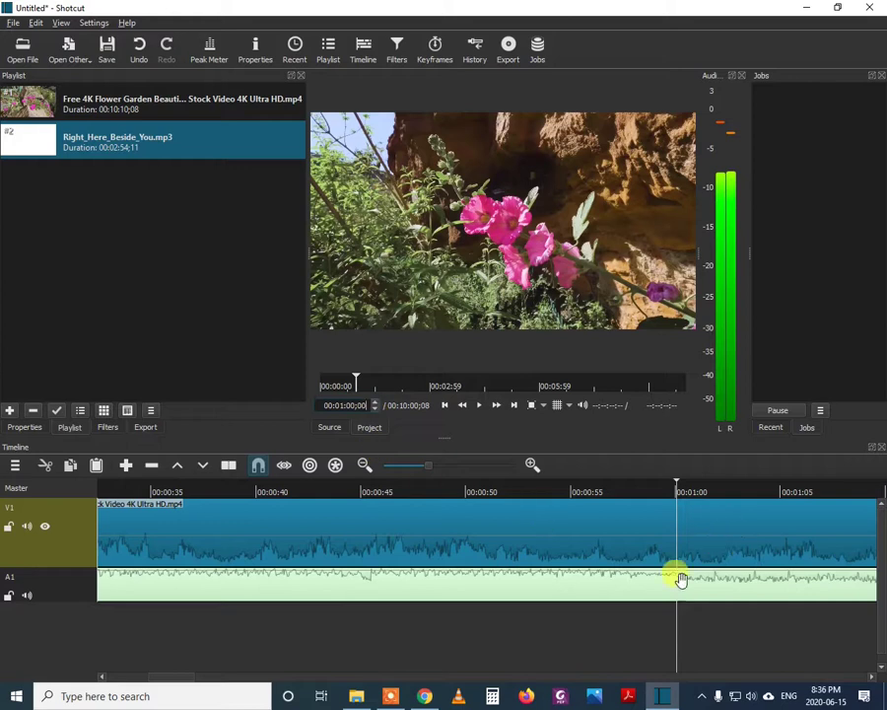
Split the flower video at one minute and remove the clip after it
{"action": "left_click", "coordinate": [228, 467]}
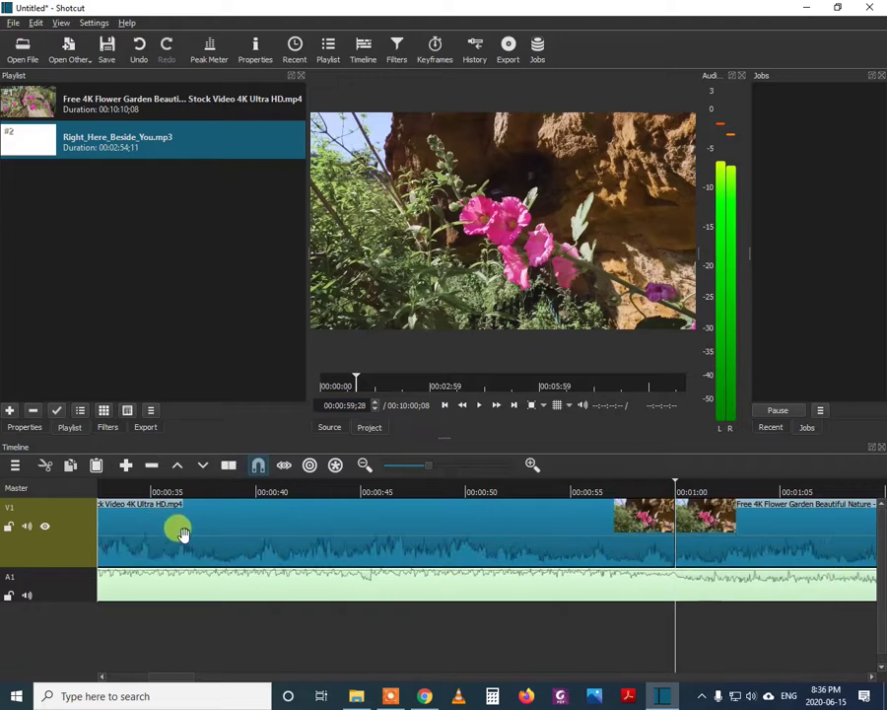
{"action": "left_click", "coordinate": [769, 543]}
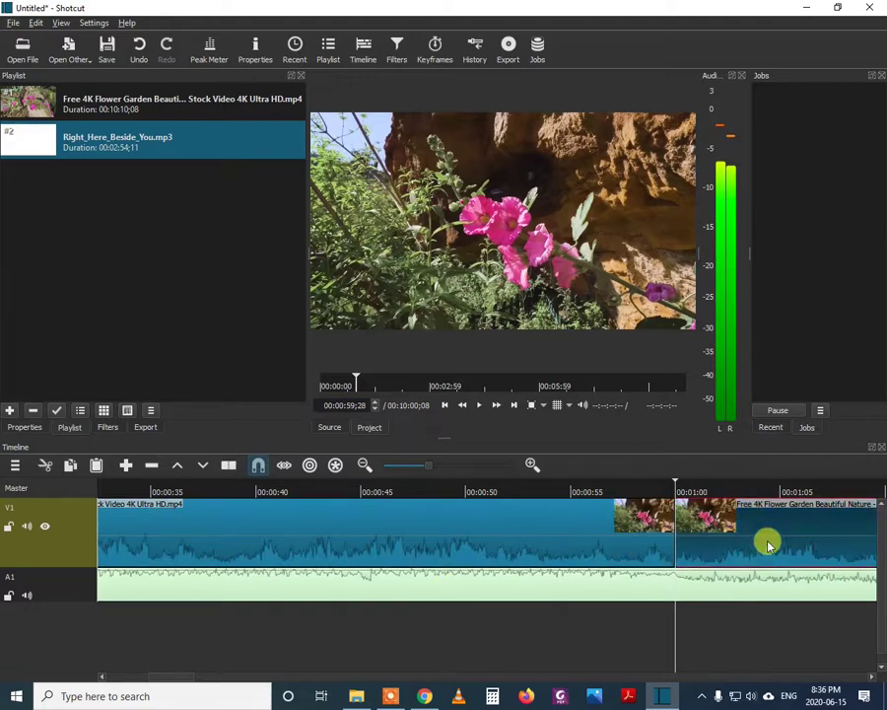
{"action": "right_click", "coordinate": [769, 543]}
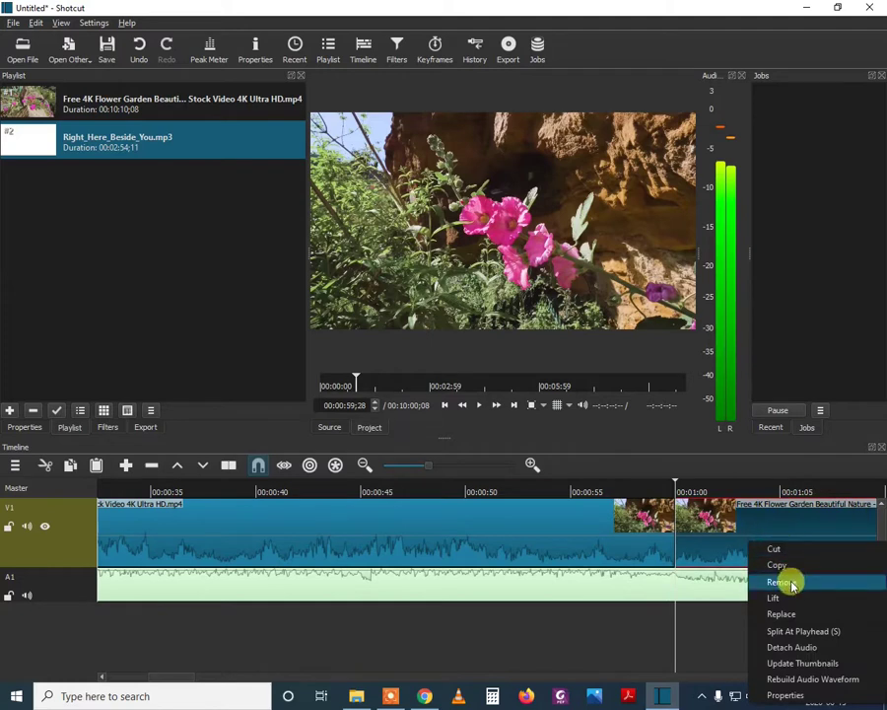
{"action": "left_click", "coordinate": [781, 582]}
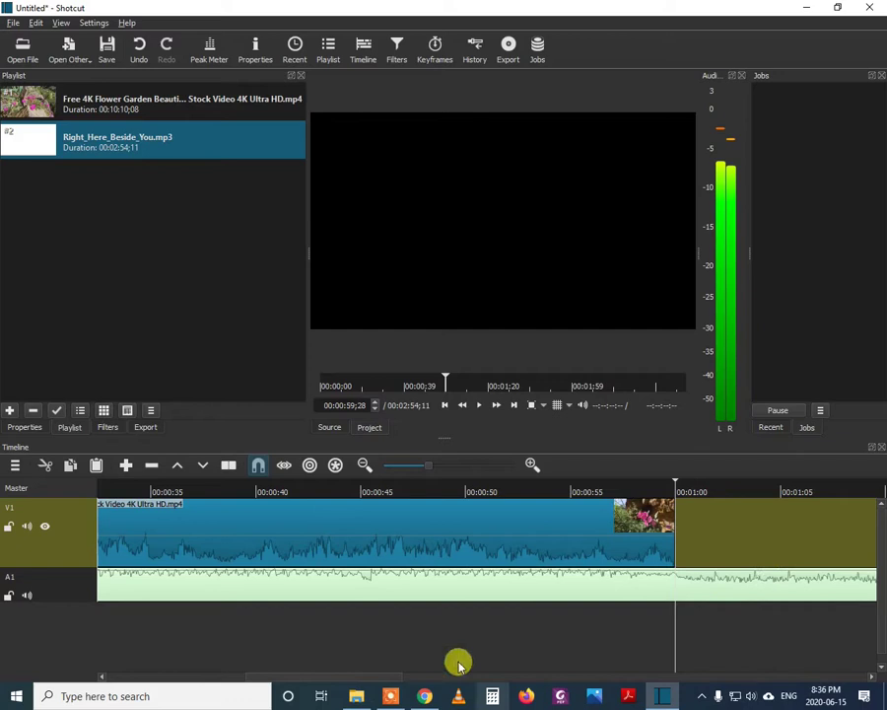
{"action": "left_click_drag", "start_coordinate": [351, 677], "coordinate": [205, 694]}
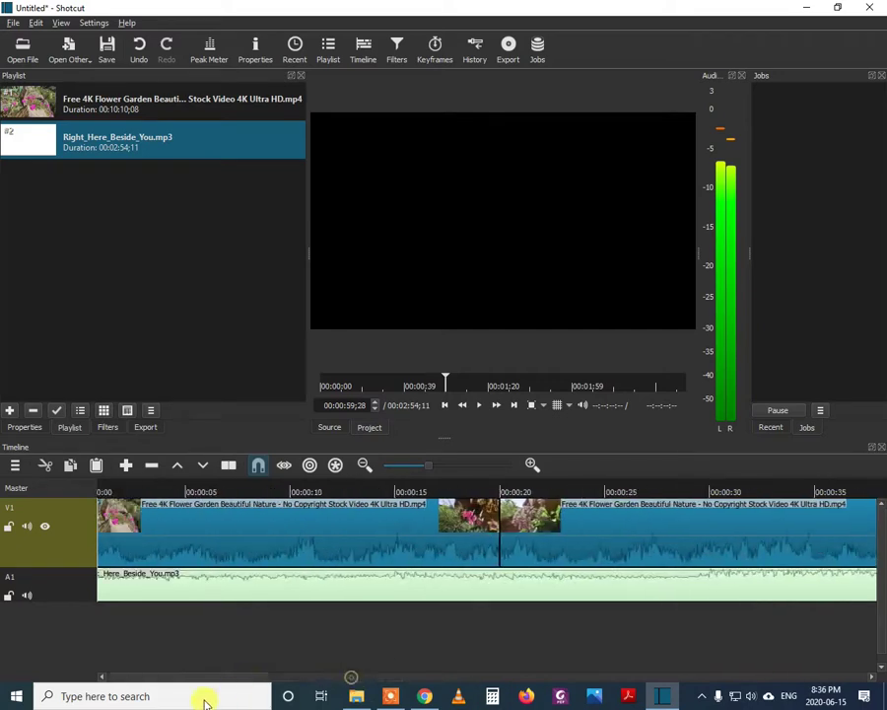
Select the A1 music clip and split it at the 15-second mark
{"action": "left_click", "coordinate": [358, 592]}
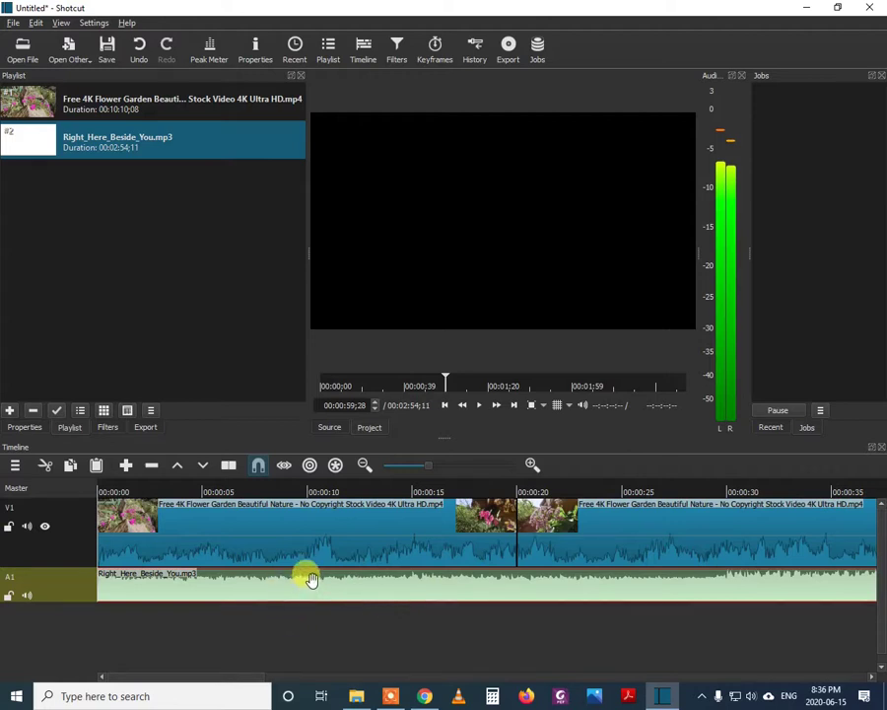
{"action": "left_click", "coordinate": [425, 634]}
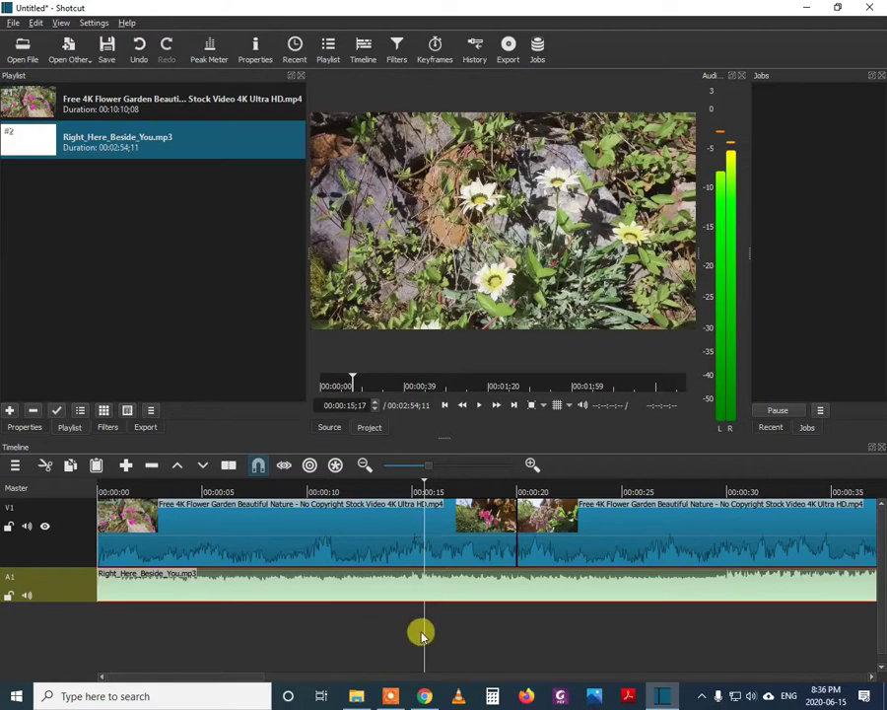
{"action": "left_click_drag", "start_coordinate": [410, 633], "coordinate": [410, 646]}
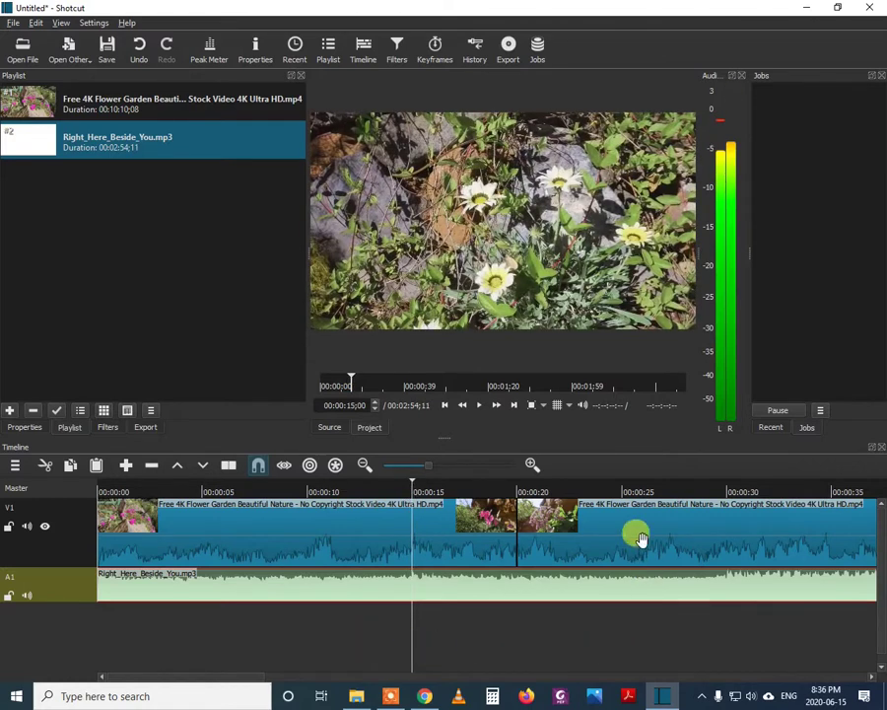
{"action": "left_click", "coordinate": [230, 468]}
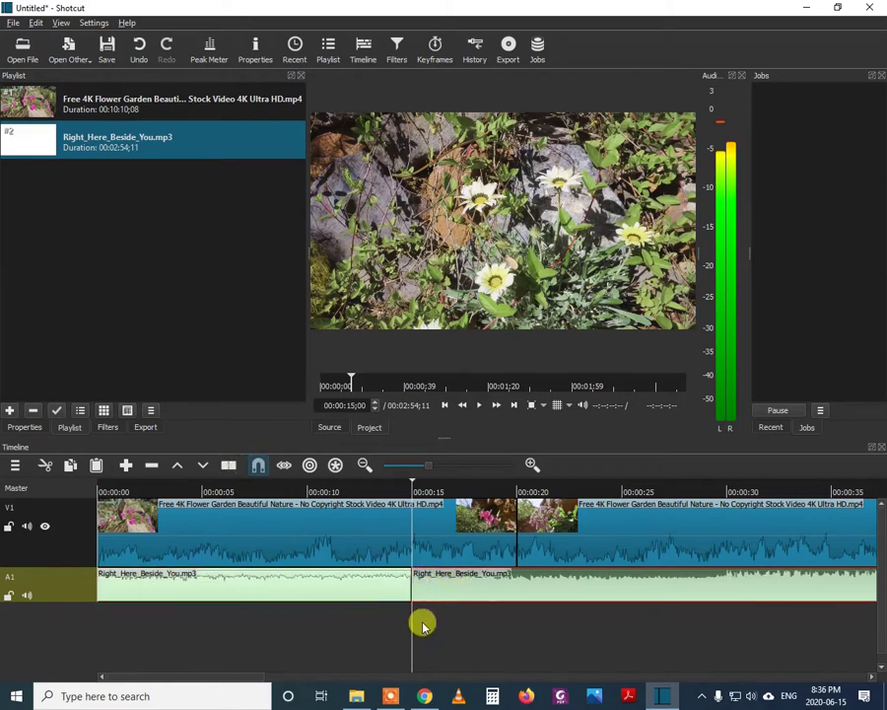
Split the music at 30 seconds and cut out the 15–30 second section
{"action": "mouse_move", "coordinate": [419, 629]}
{"action": "left_mouse_down"}
{"action": "mouse_move", "coordinate": [740, 651]}
{"action": "mouse_move", "coordinate": [729, 643]}
{"action": "left_mouse_up"}
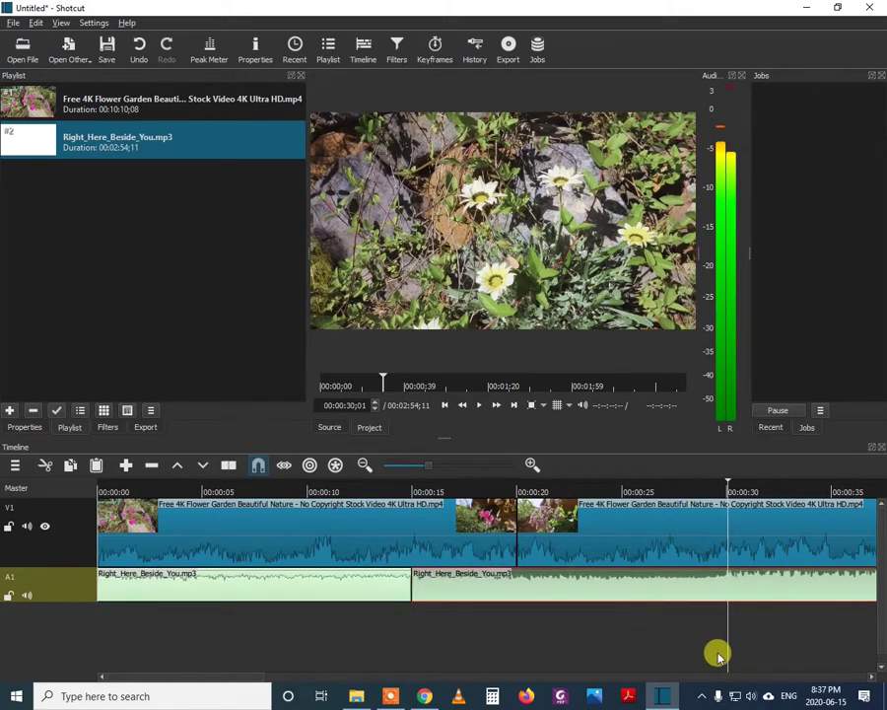
{"action": "left_click", "coordinate": [228, 466]}
{"action": "left_click", "coordinate": [522, 586]}
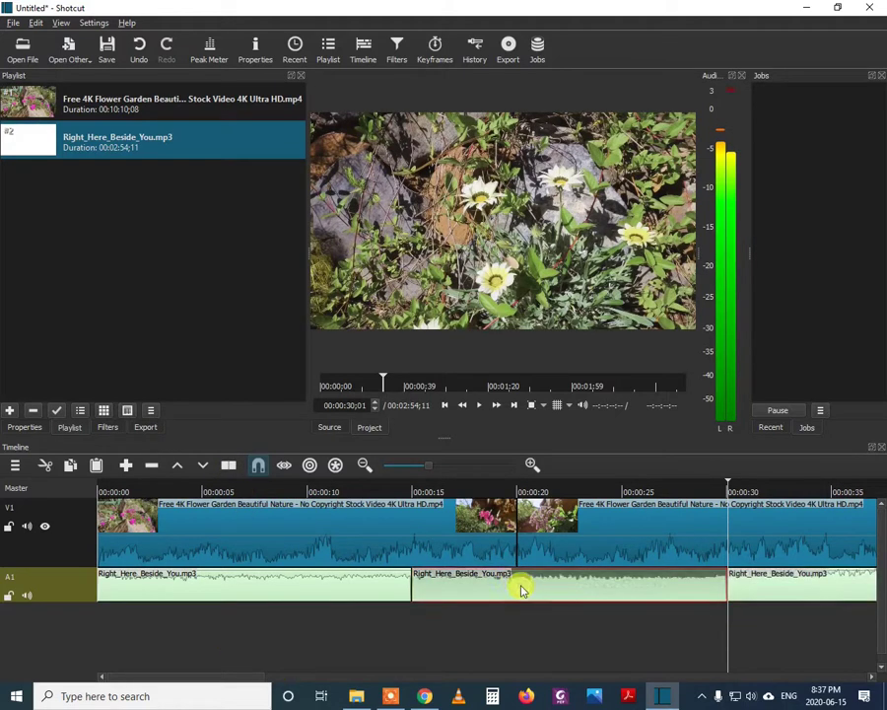
{"action": "right_click", "coordinate": [532, 587]}
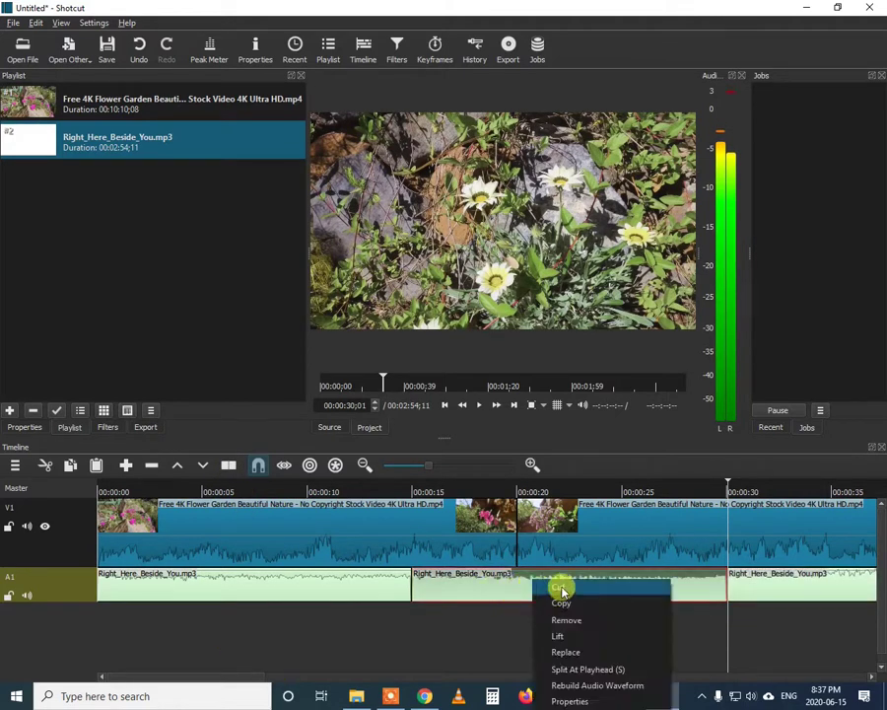
{"action": "left_click", "coordinate": [560, 585]}
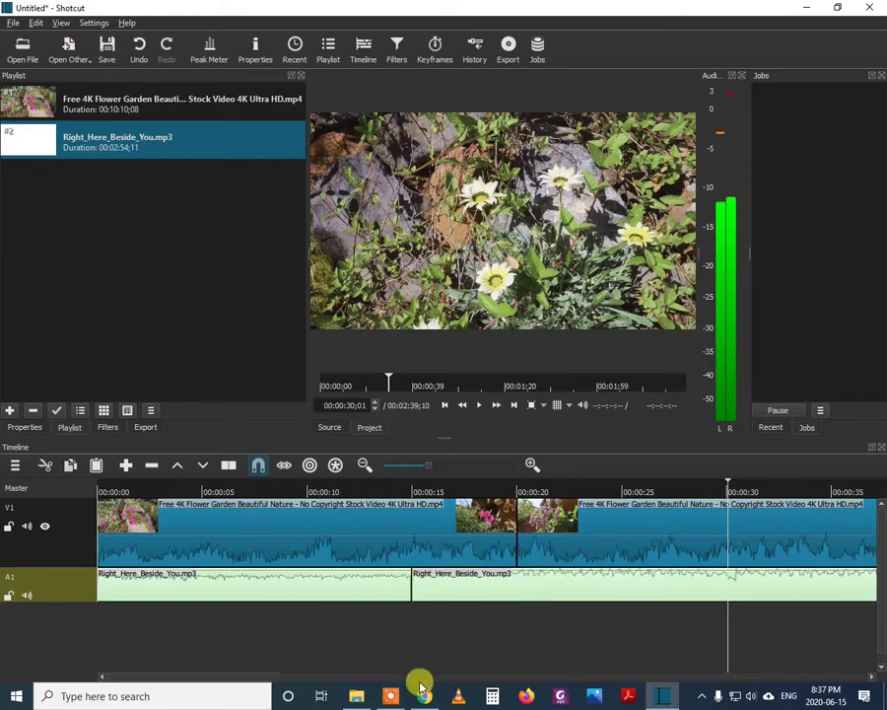
{"action": "left_click_drag", "start_coordinate": [263, 674], "coordinate": [422, 693]}
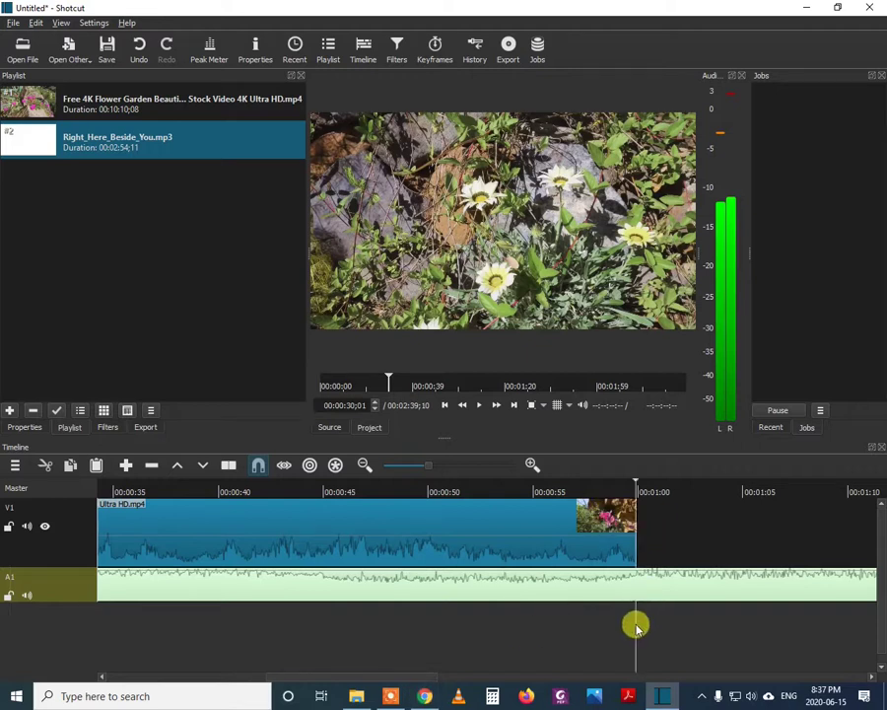
Split the A1 music at the video's end (~00:00:59) and cut the trailing audio
{"action": "left_click_drag", "start_coordinate": [636, 628], "coordinate": [637, 632]}
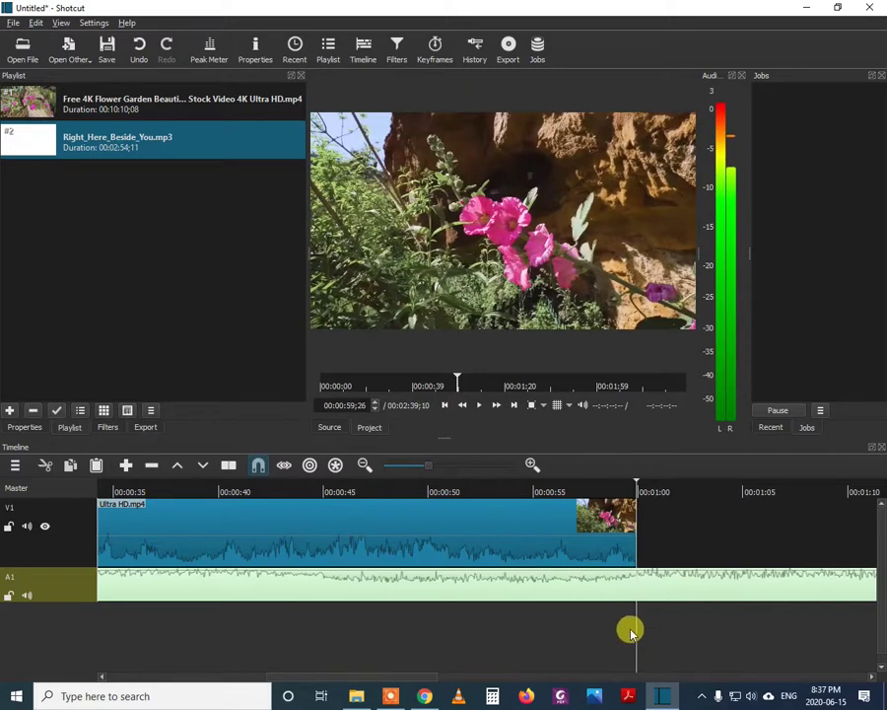
{"action": "left_click", "coordinate": [654, 586]}
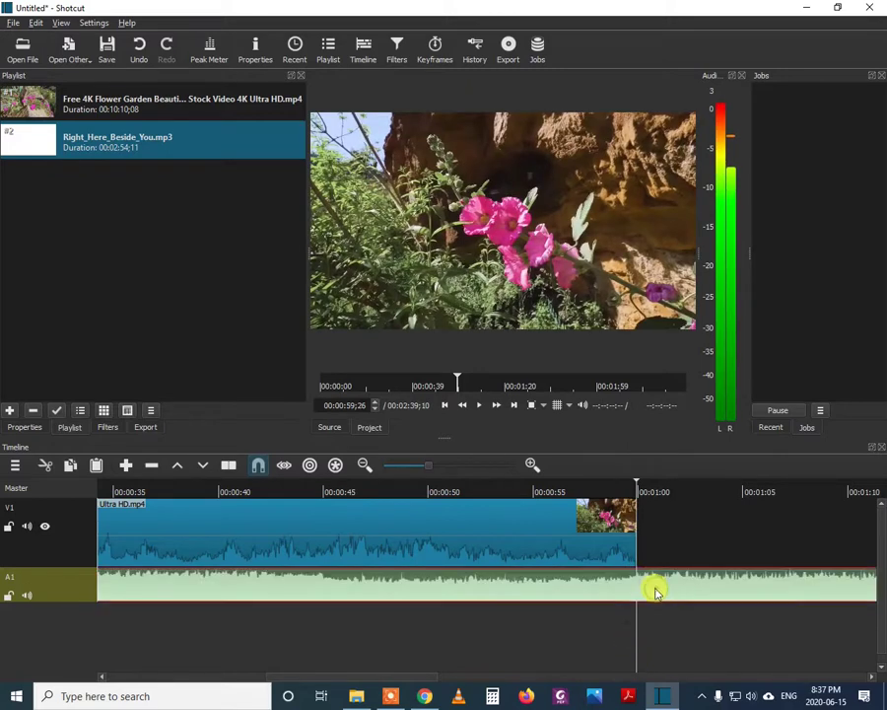
{"action": "left_click", "coordinate": [228, 467]}
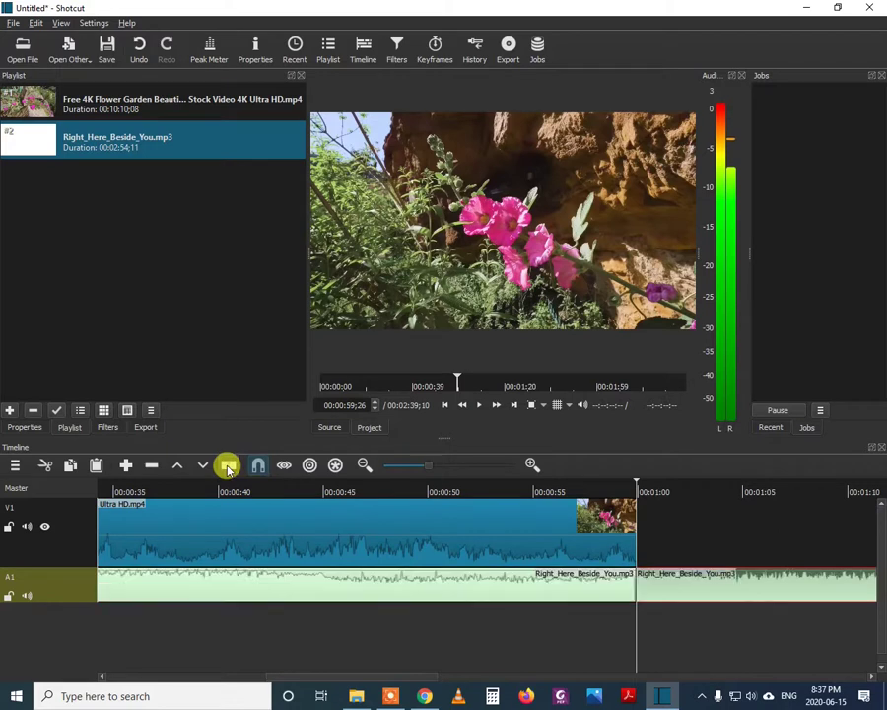
{"action": "right_click", "coordinate": [691, 588]}
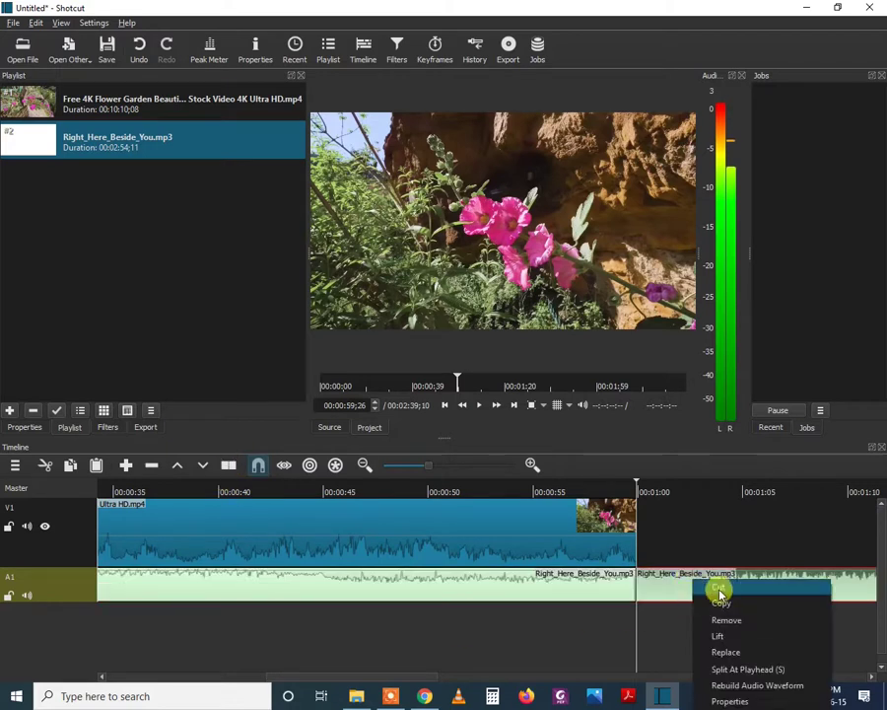
{"action": "left_click", "coordinate": [720, 589]}
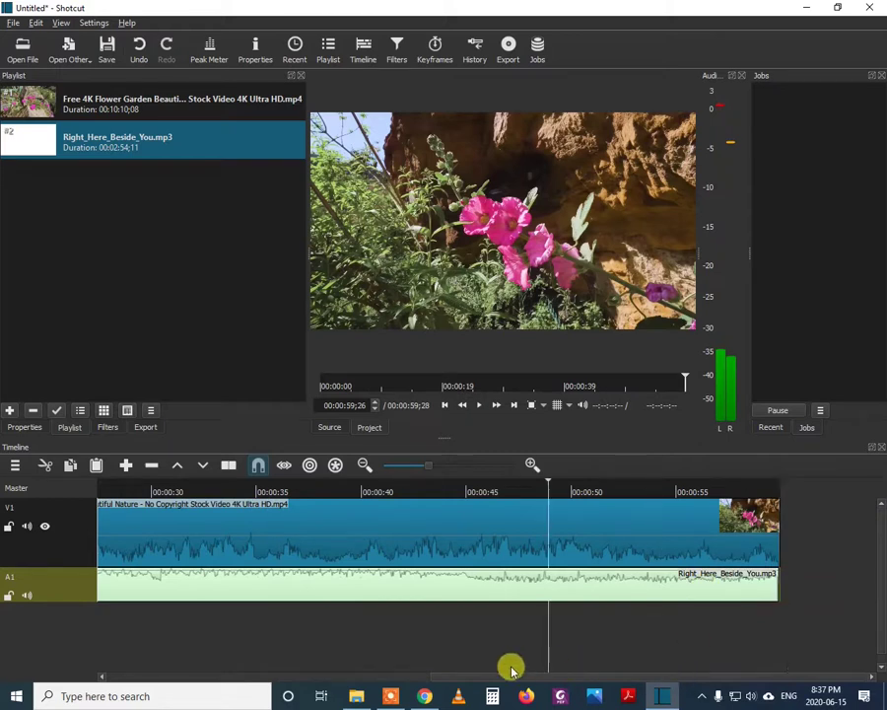
{"action": "key", "text": "Up"}
{"action": "key", "text": "Up"}
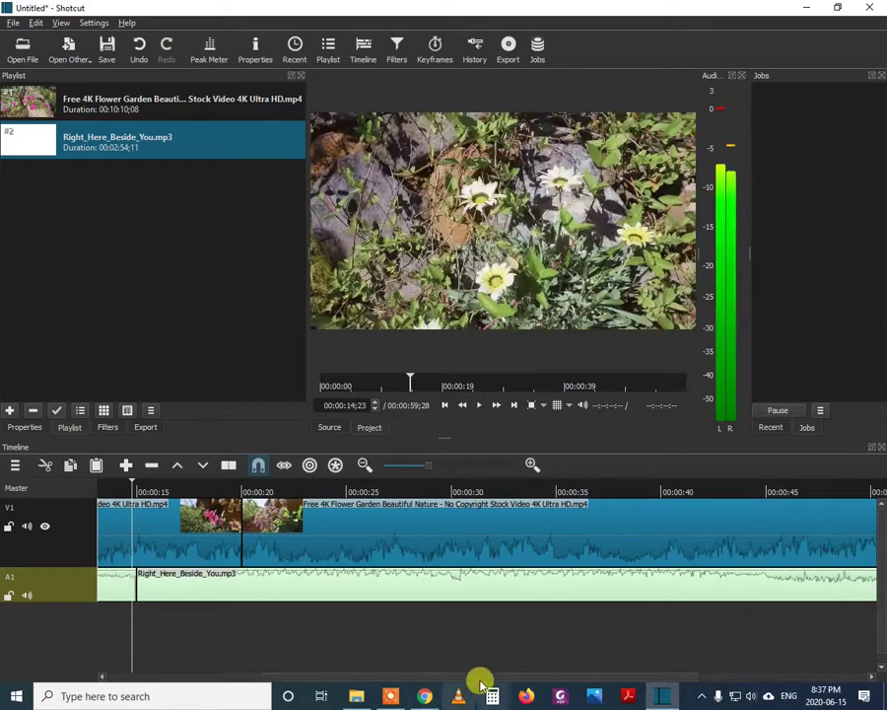
{"action": "left_click_drag", "start_coordinate": [505, 674], "coordinate": [306, 677]}
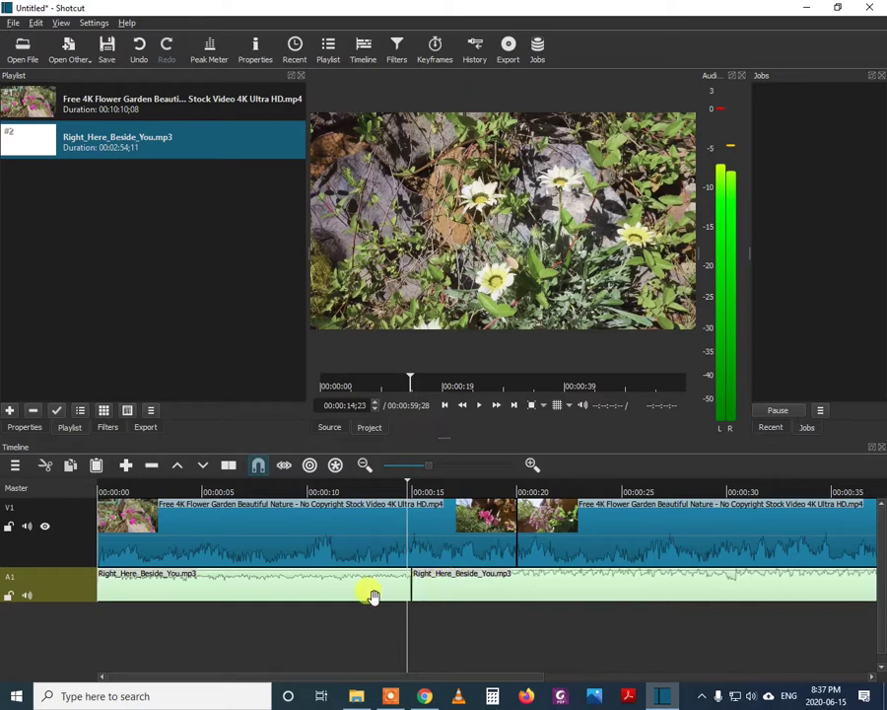
Review the Advanced export audio settings: stereo, 48000 Hz, aac at 384k
{"action": "left_click", "coordinate": [148, 429]}
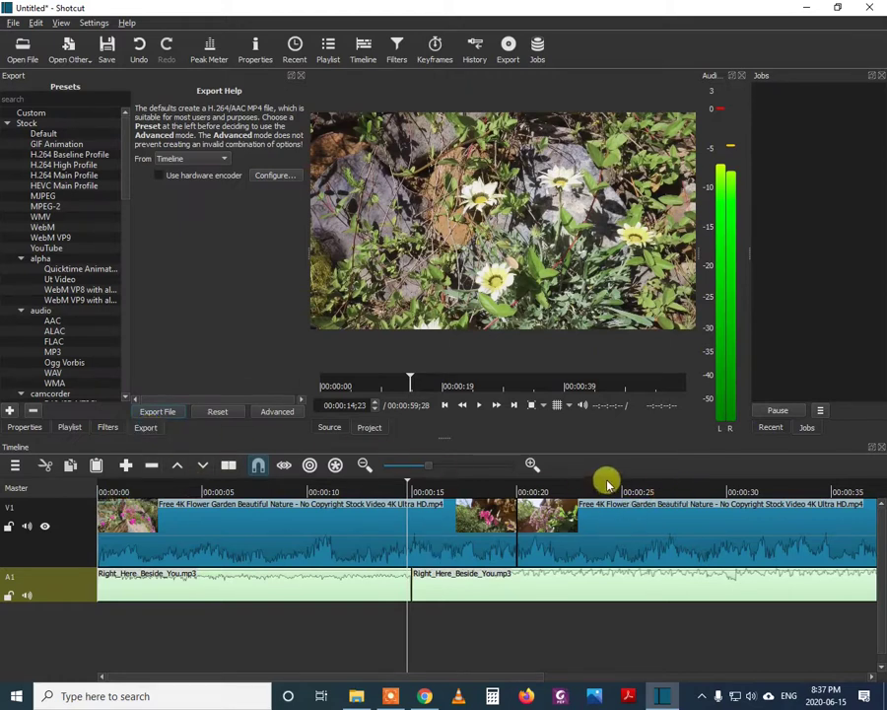
{"action": "left_click", "coordinate": [262, 468]}
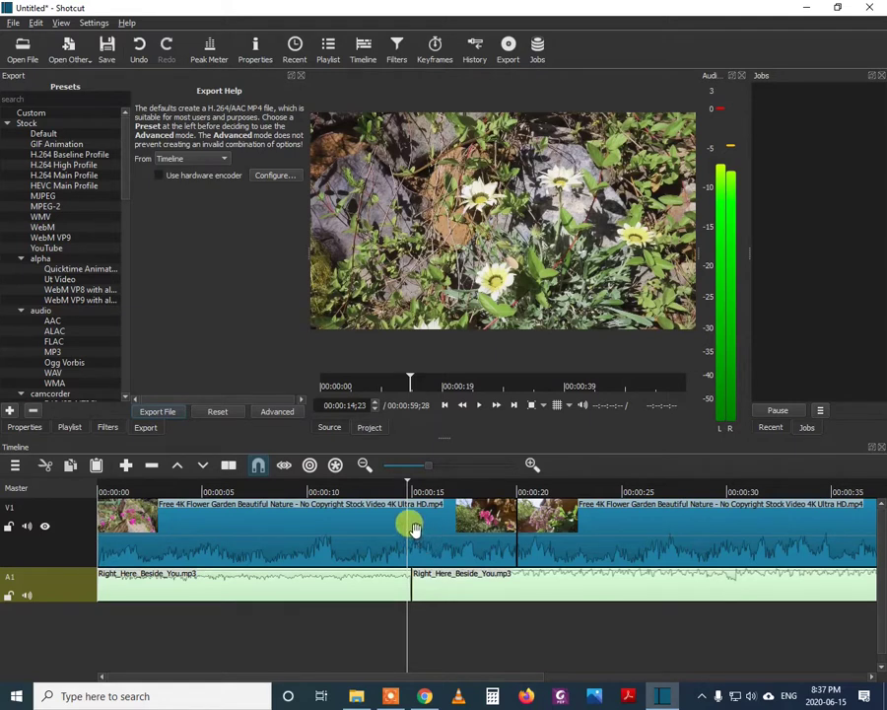
{"action": "left_click", "coordinate": [276, 411]}
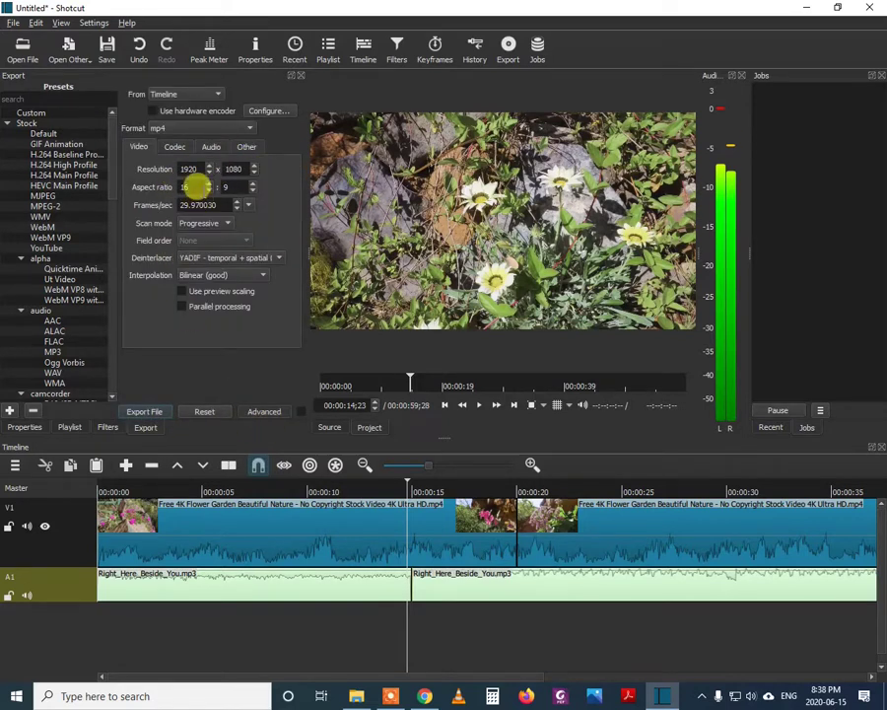
{"action": "left_click", "coordinate": [211, 148]}
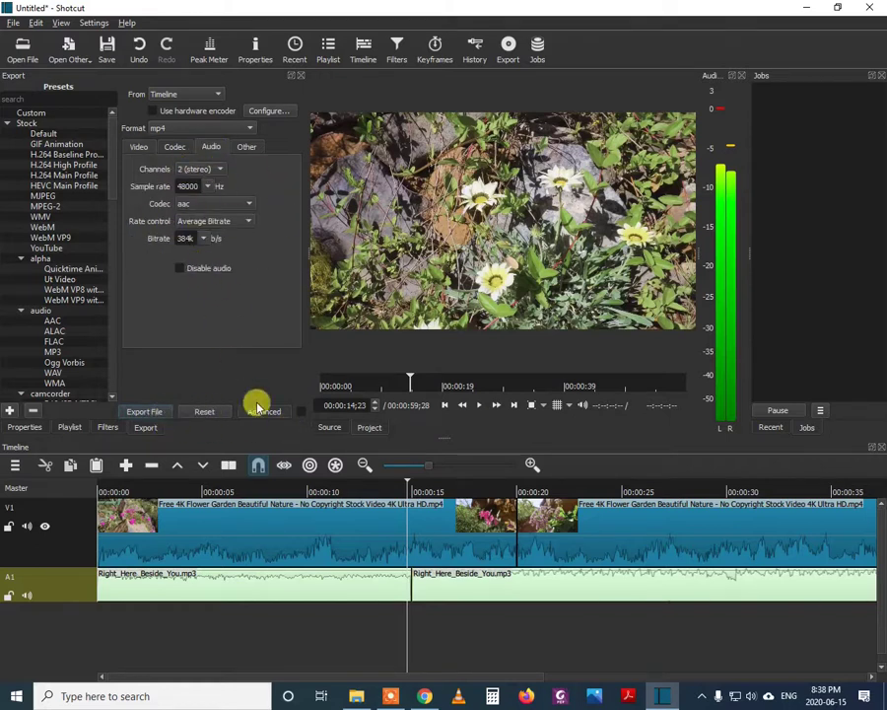
{"action": "left_click", "coordinate": [146, 412]}
{"action": "type", "text": "edited file"}
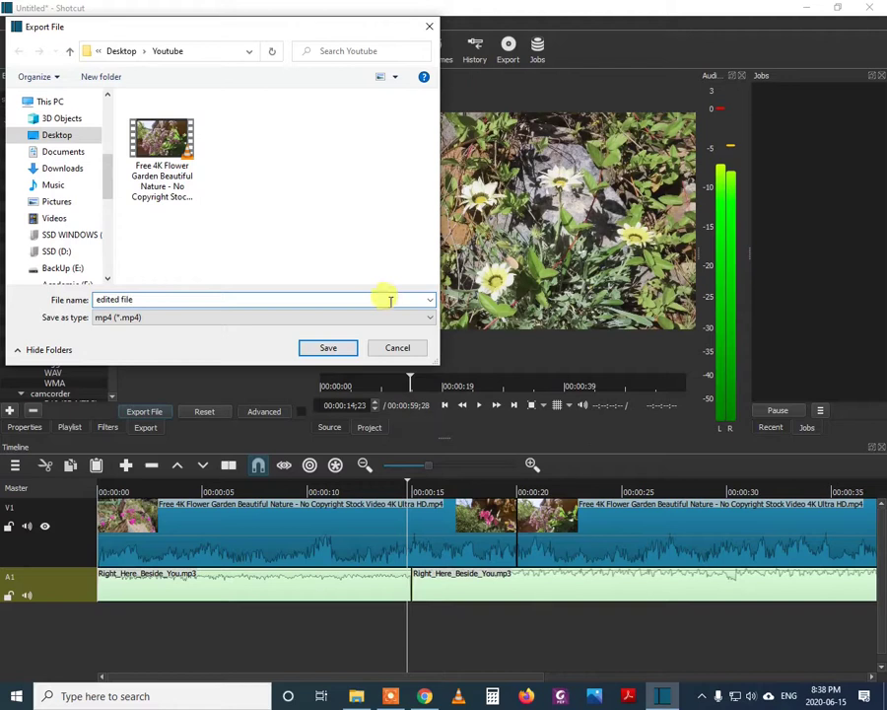
Save the export as 'edited file' in Desktop > Youtube to start the MP4 export job
{"action": "left_click", "coordinate": [331, 347]}
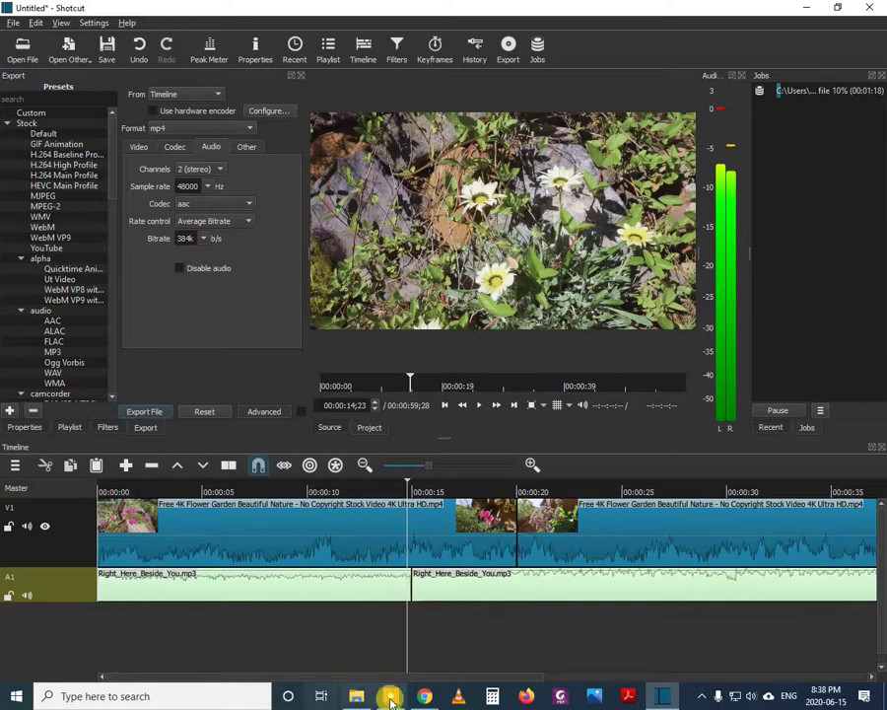
{"action": "left_click", "coordinate": [423, 694]}
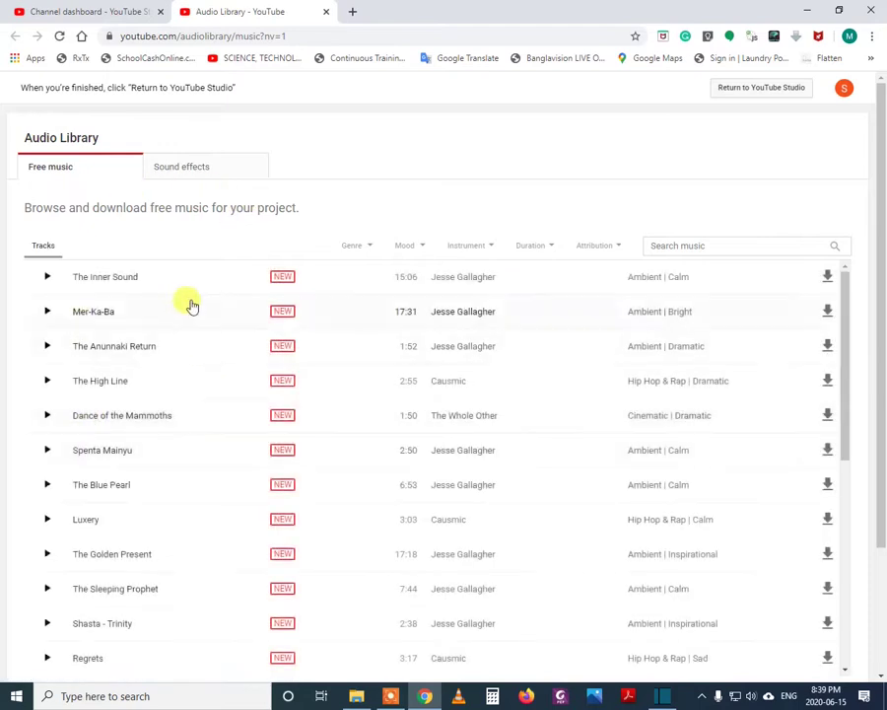
Preview the Song of Sadhana track in YouTube Audio Library and download it as an MP3
{"action": "scroll", "coordinate": [140, 518], "scroll_direction": "down", "scroll_amount": 3}
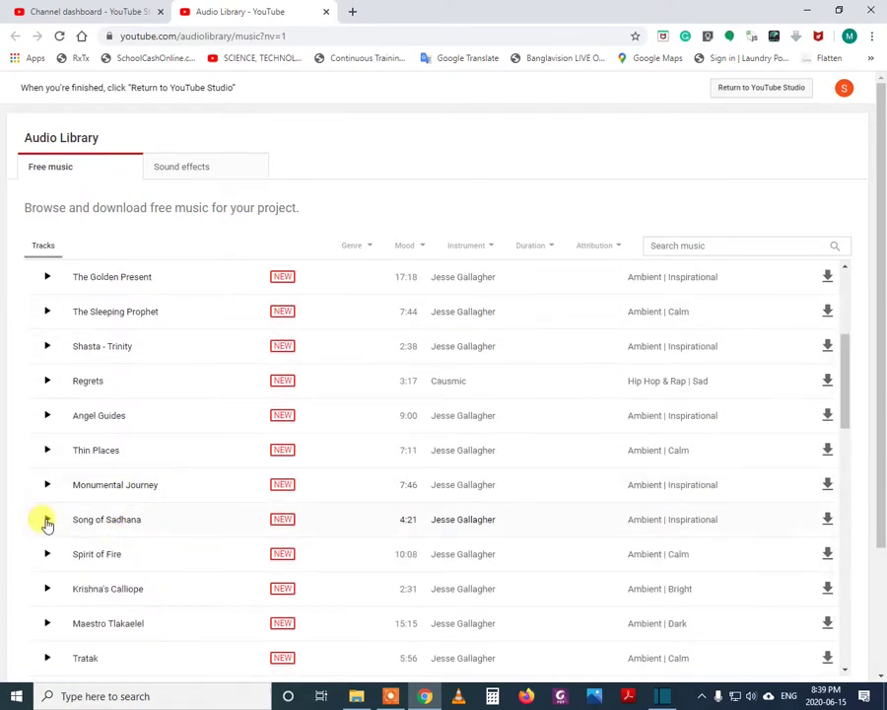
{"action": "left_click", "coordinate": [46, 520]}
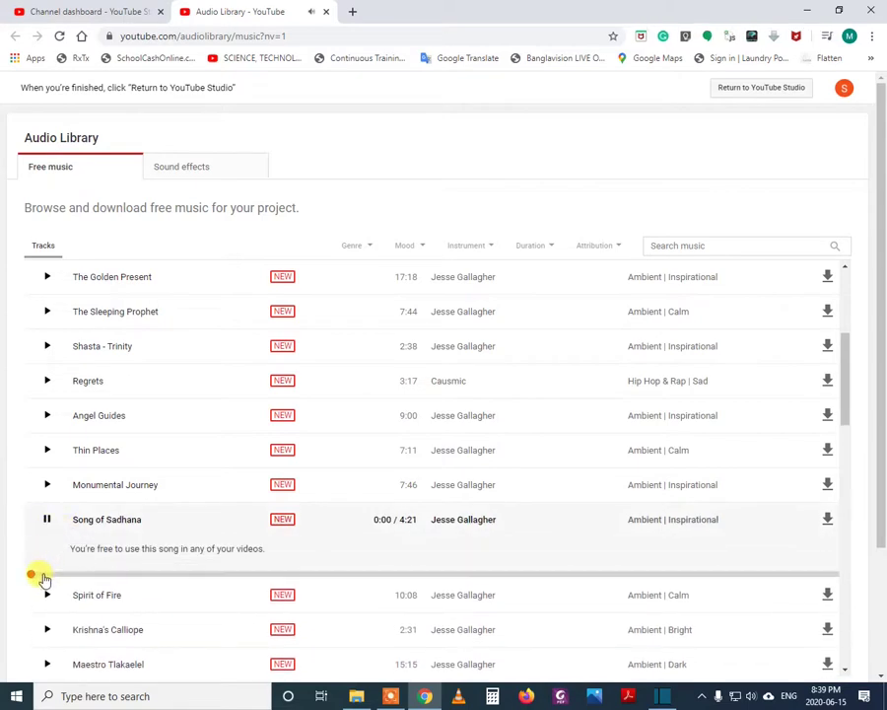
{"action": "left_click_drag", "start_coordinate": [54, 574], "coordinate": [117, 574]}
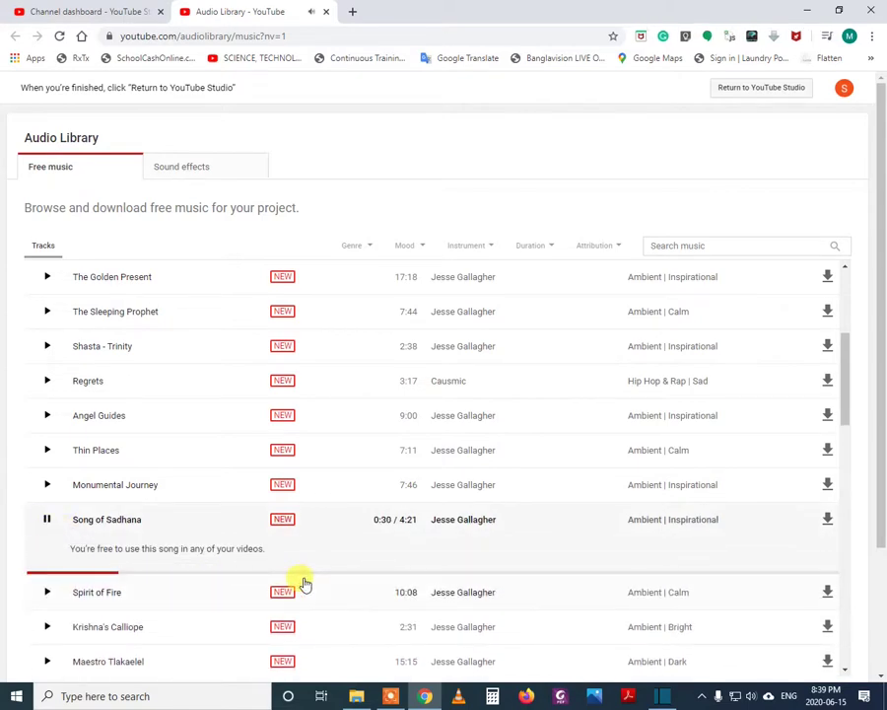
{"action": "left_click", "coordinate": [829, 522]}
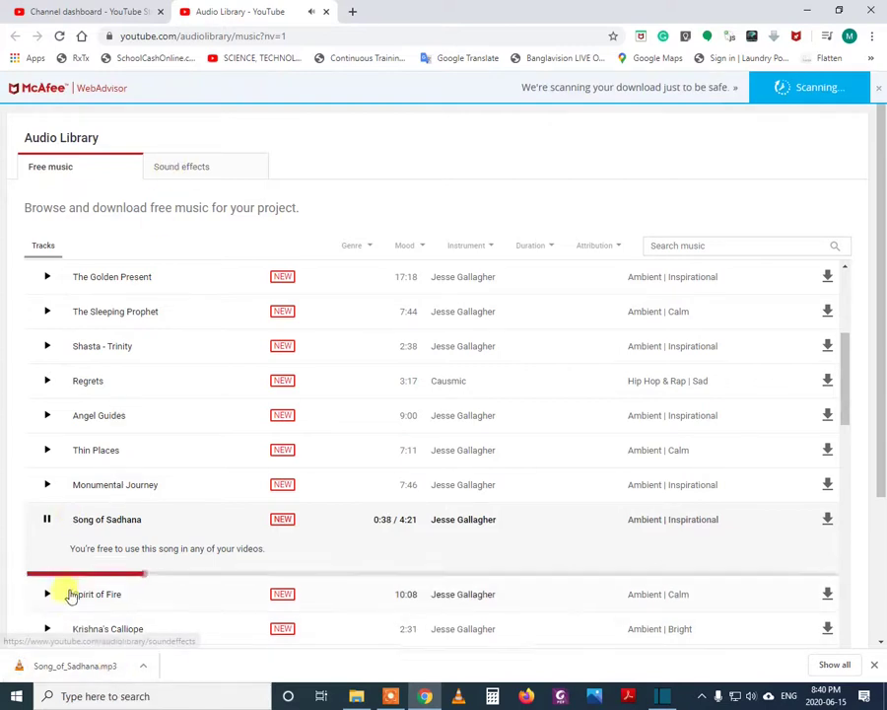
Browse the Sound effects collection, then minimize Chrome to return to Shotcut
{"action": "left_click", "coordinate": [44, 523]}
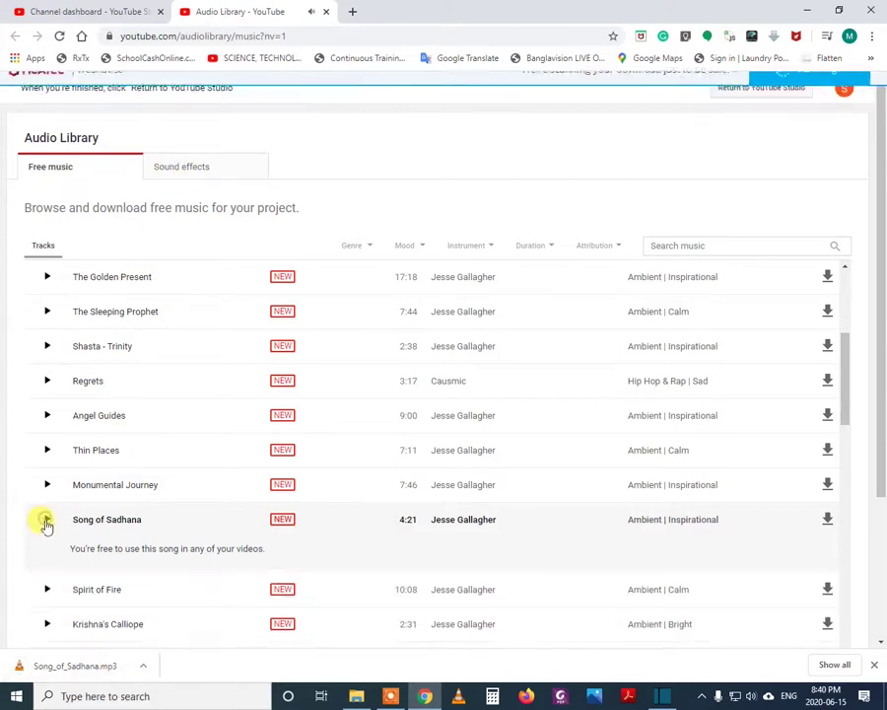
{"action": "left_click", "coordinate": [199, 176]}
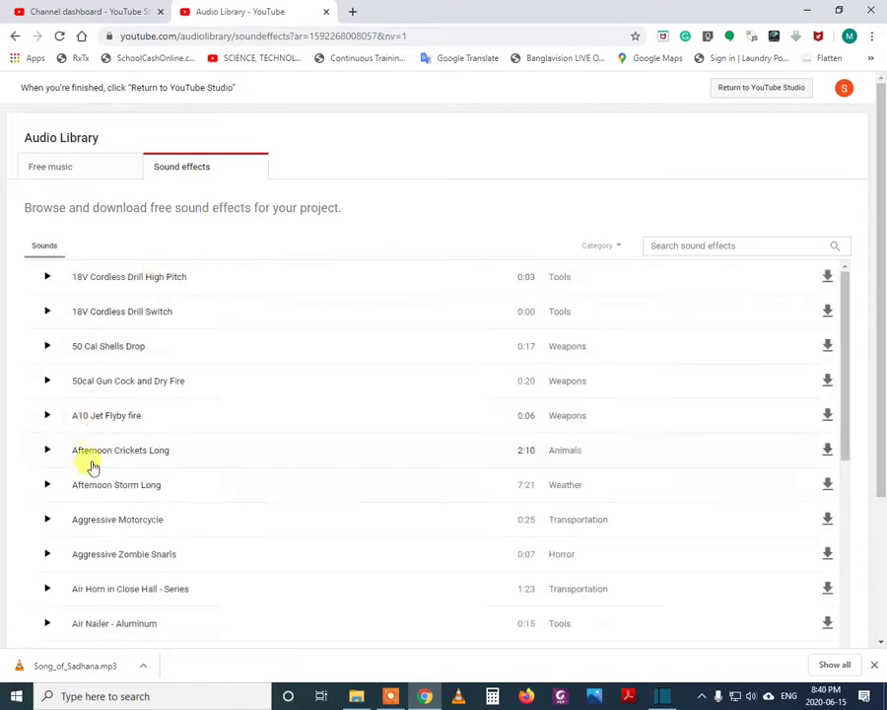
{"action": "scroll", "coordinate": [214, 493], "scroll_direction": "down", "scroll_amount": 6}
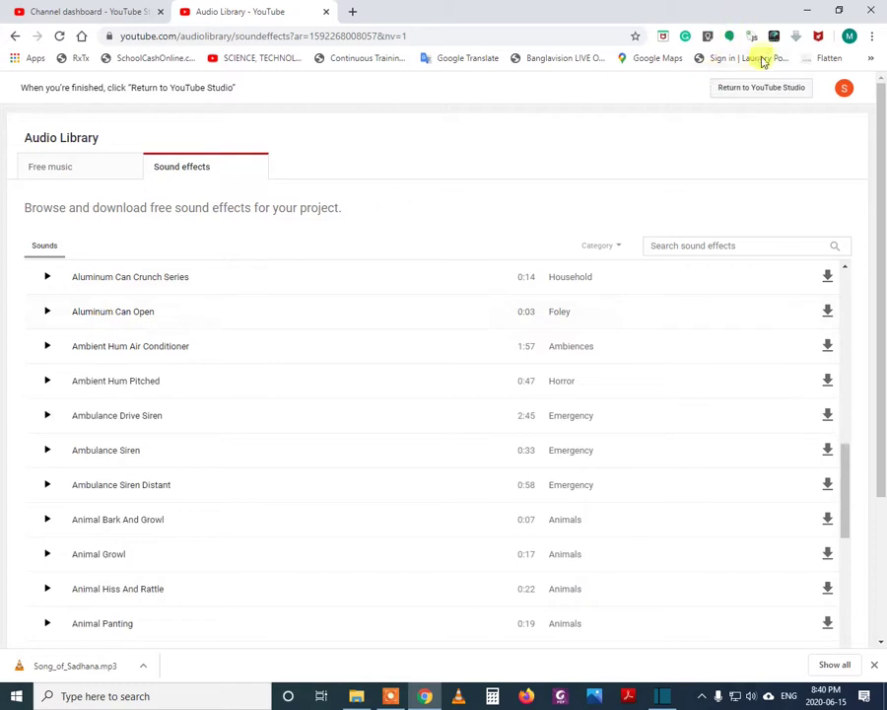
{"action": "left_click", "coordinate": [809, 17]}
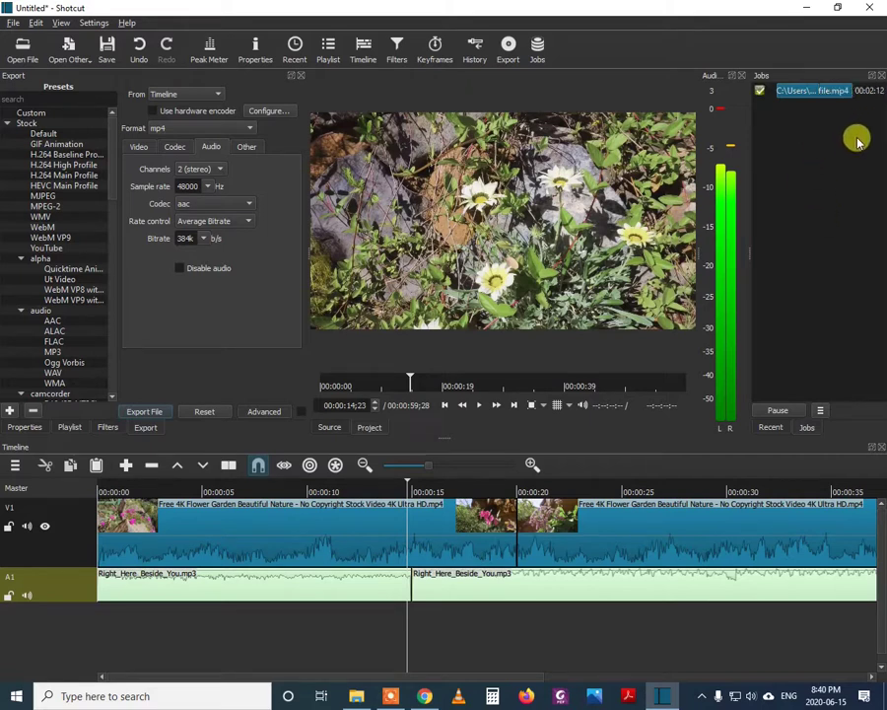
Open the Youtube folder in File Explorer to see the exported 'edited file' MP4
{"action": "left_click", "coordinate": [356, 697]}
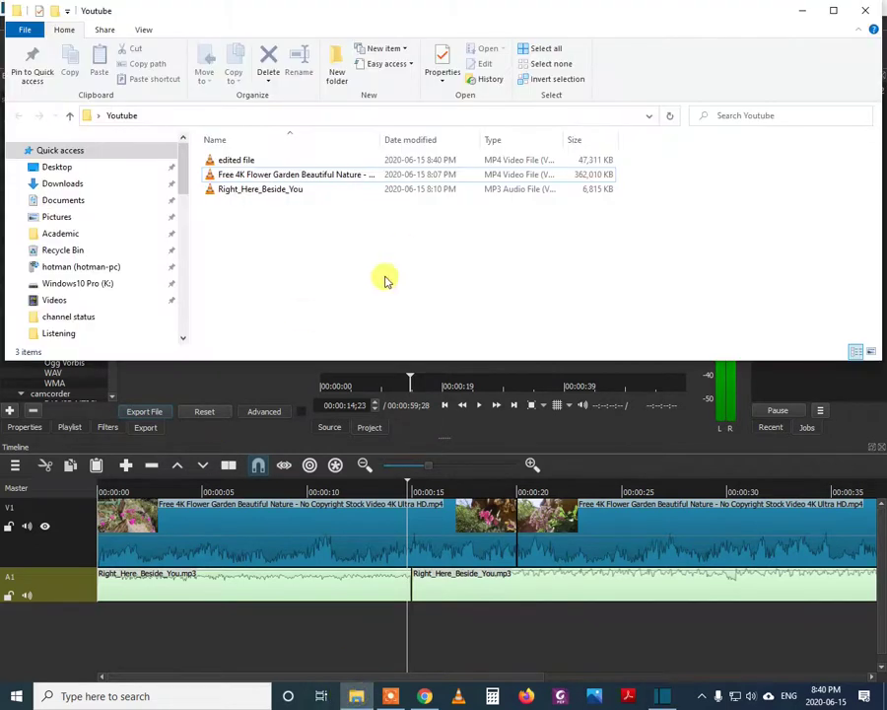
Play 'edited file' in VLC, skipping to about 12, 29 and 52 seconds, then close VLC
{"action": "left_click", "coordinate": [242, 165]}
{"action": "double_click", "coordinate": [245, 163]}
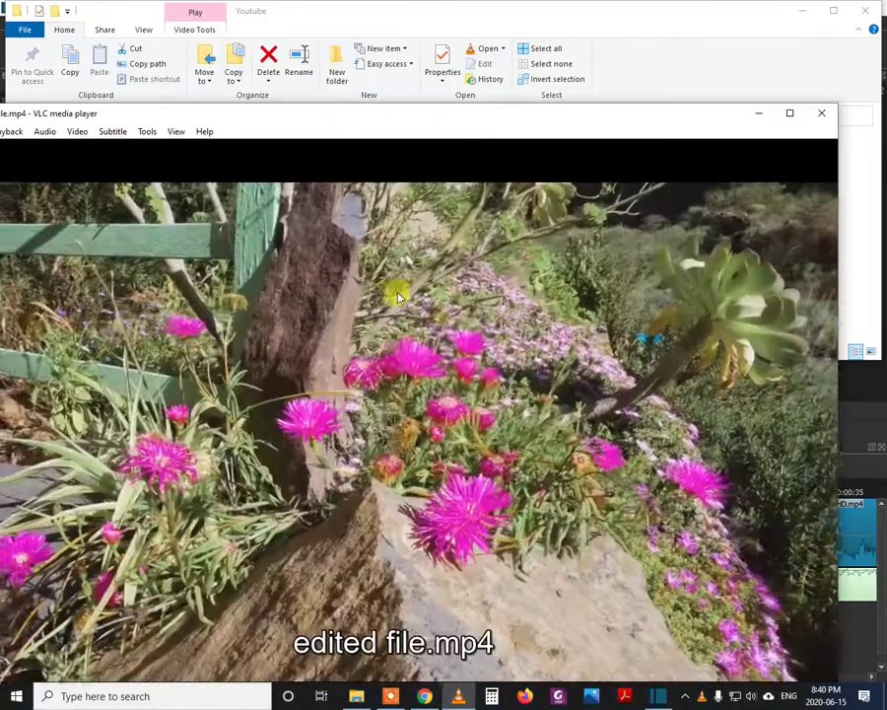
{"action": "double_click", "coordinate": [396, 294]}
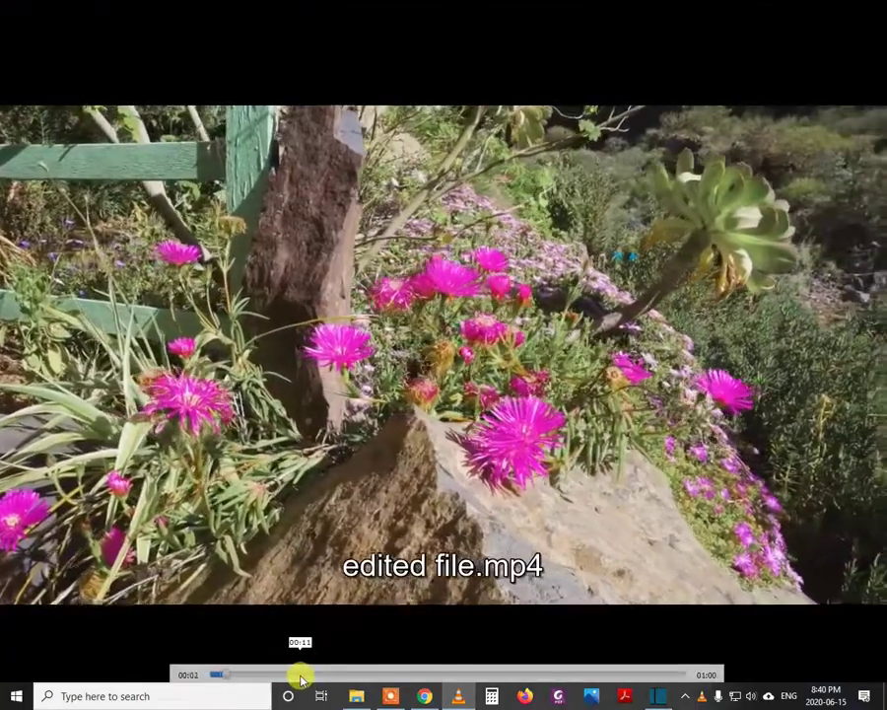
{"action": "left_click", "coordinate": [306, 676]}
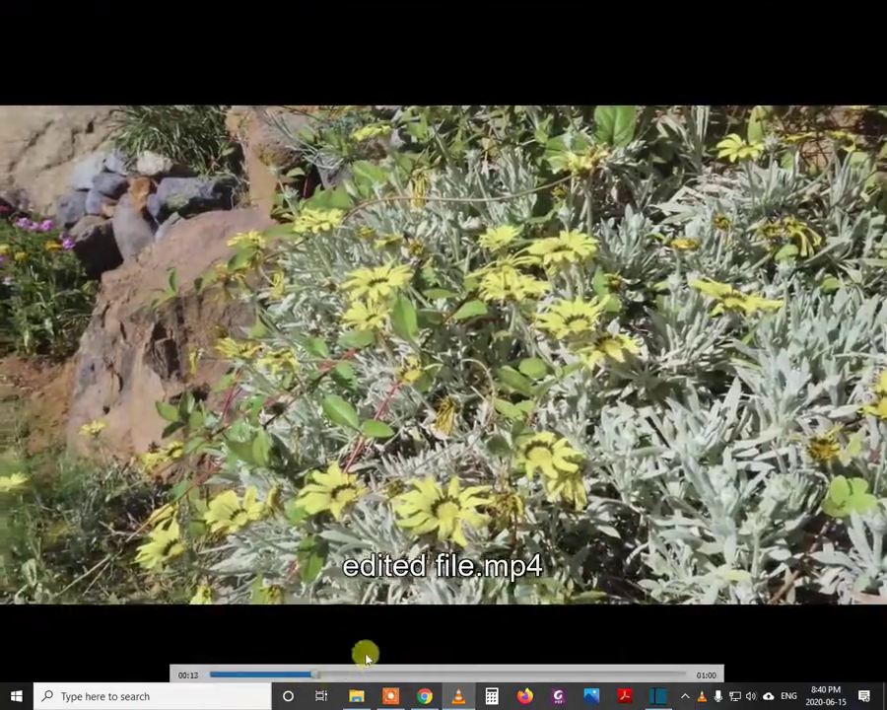
{"action": "scroll", "coordinate": [414, 552], "scroll_direction": "up", "scroll_amount": 3}
{"action": "scroll", "coordinate": [445, 500], "scroll_direction": "up", "scroll_amount": 5}
{"action": "scroll", "coordinate": [445, 501], "scroll_direction": "up", "scroll_amount": 4}
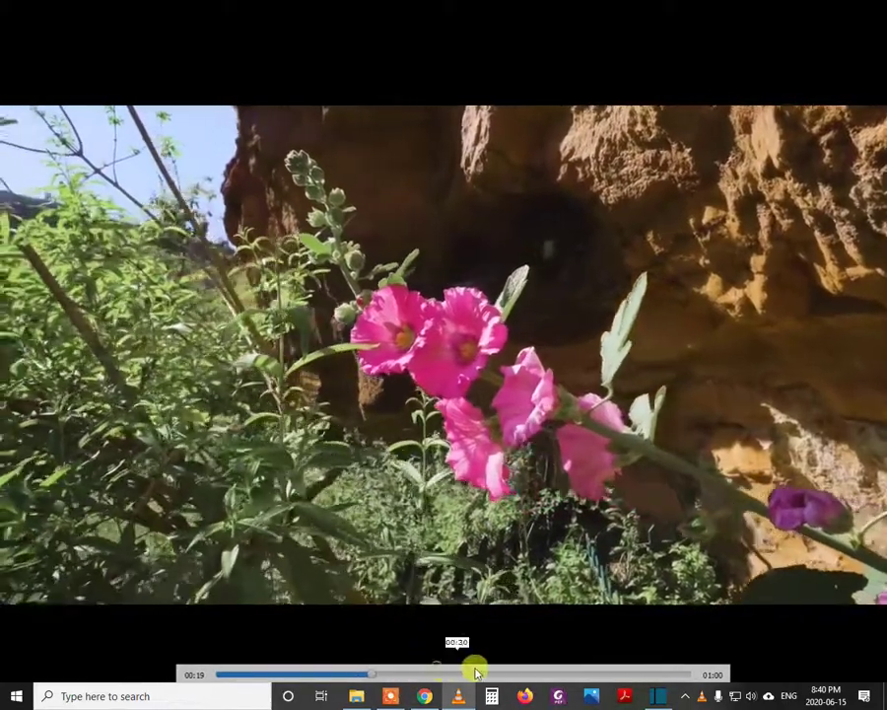
{"action": "left_click", "coordinate": [513, 675]}
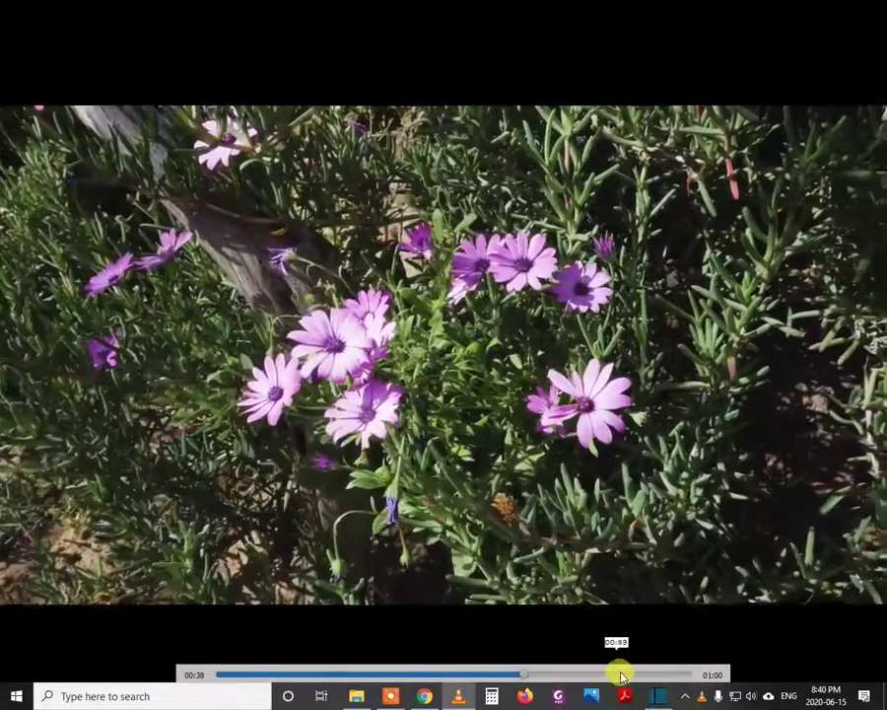
{"action": "left_click", "coordinate": [624, 674]}
{"action": "double_click", "coordinate": [604, 450]}
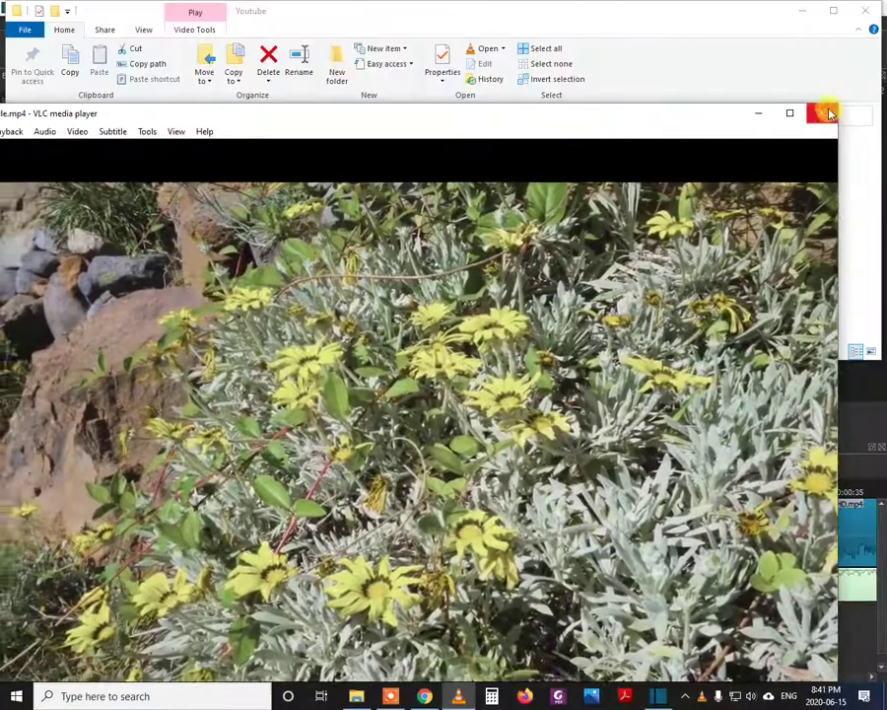
{"action": "left_click", "coordinate": [825, 112]}
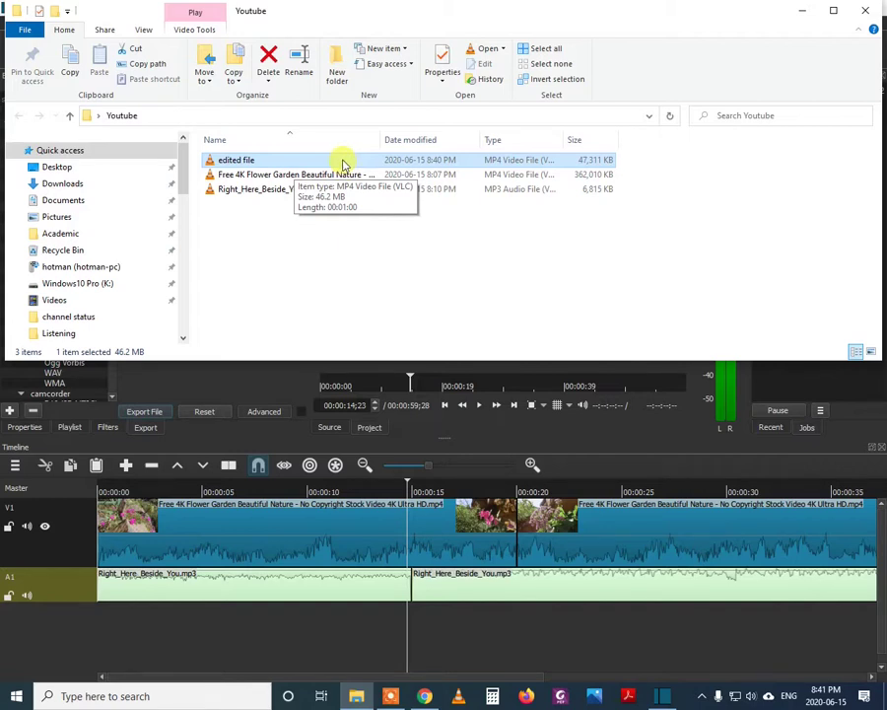
Play the original 'Free 4K Flower Garden' video full screen in VLC, skim through it, then close it
{"action": "left_click", "coordinate": [237, 177]}
{"action": "double_click", "coordinate": [237, 178]}
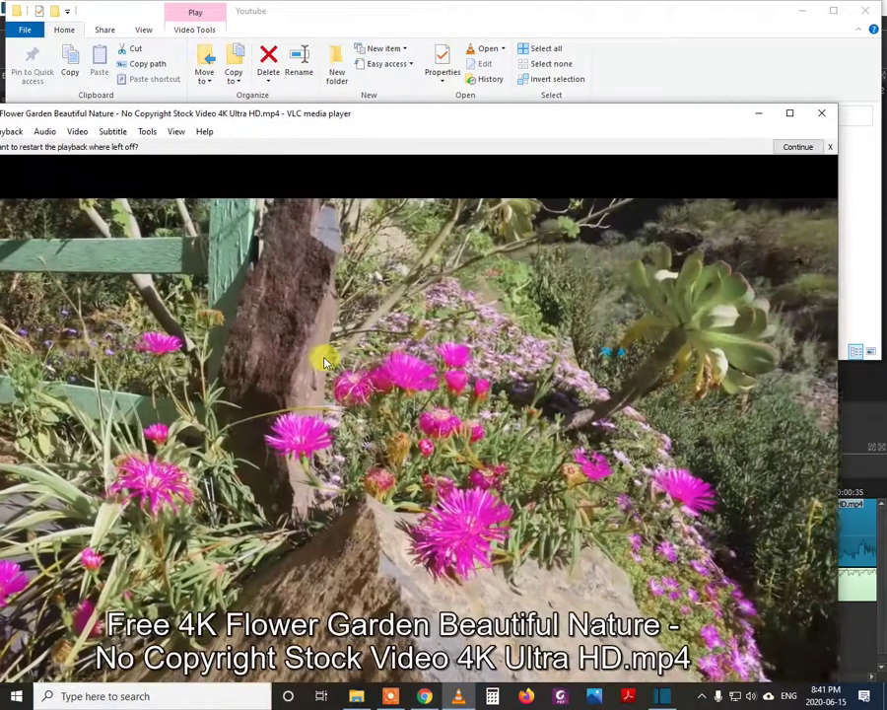
{"action": "double_click", "coordinate": [325, 362]}
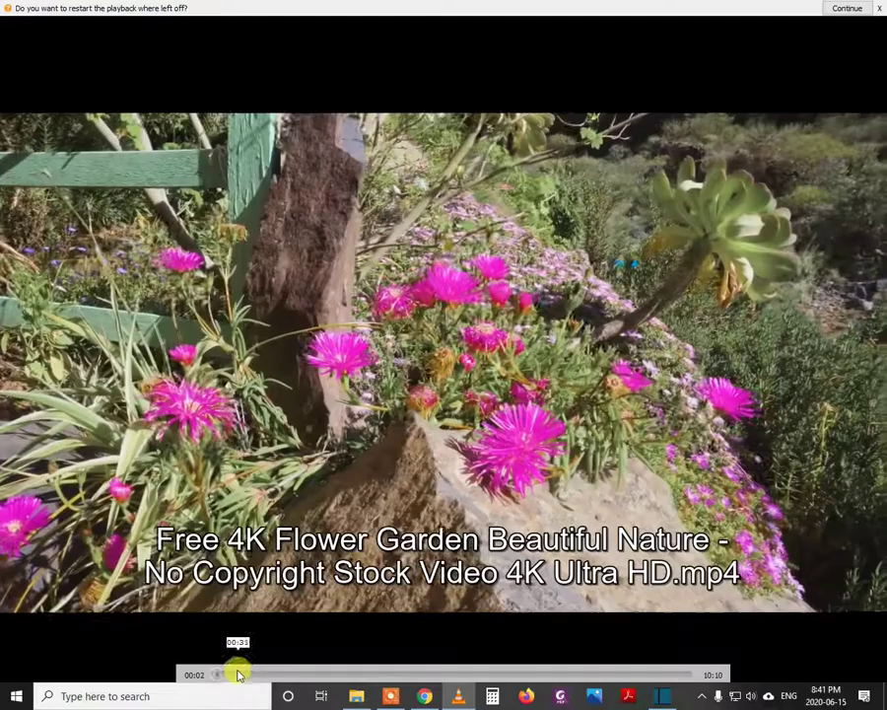
{"action": "left_click", "coordinate": [257, 674]}
{"action": "left_click_drag", "start_coordinate": [311, 678], "coordinate": [548, 675]}
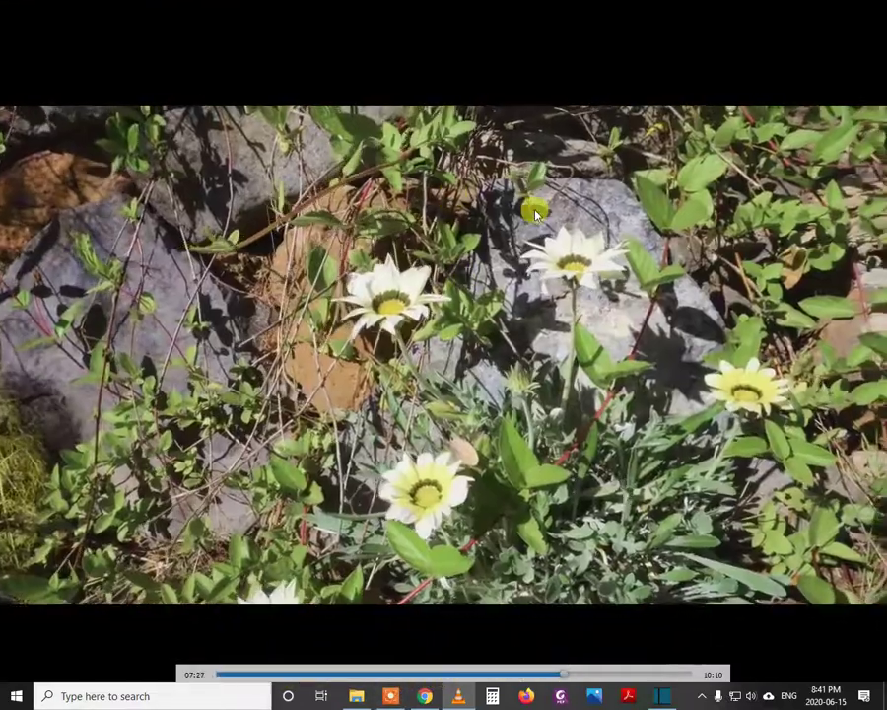
{"action": "double_click", "coordinate": [535, 212]}
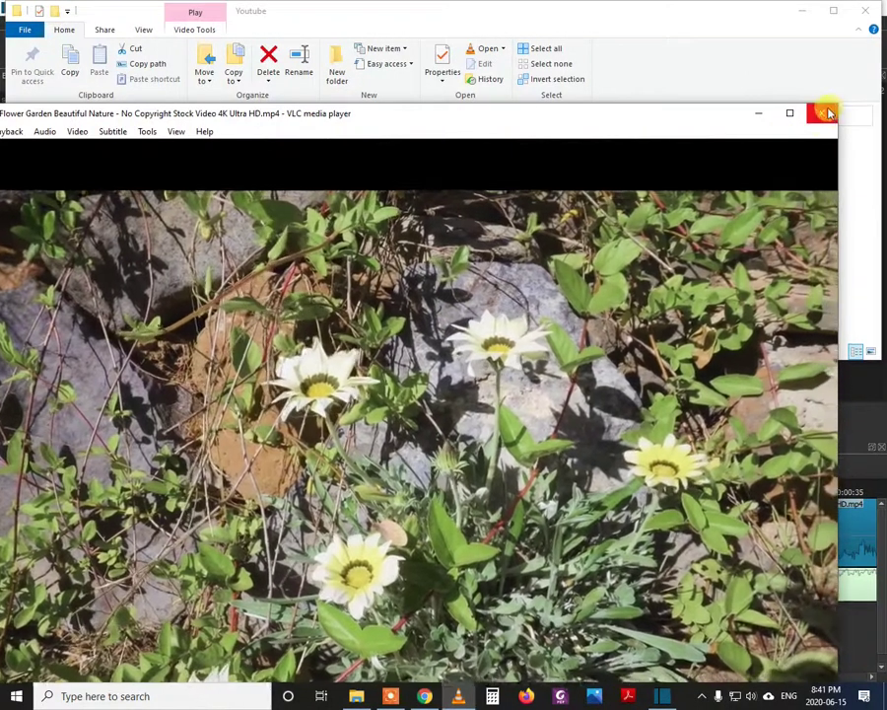
{"action": "left_click", "coordinate": [826, 111]}
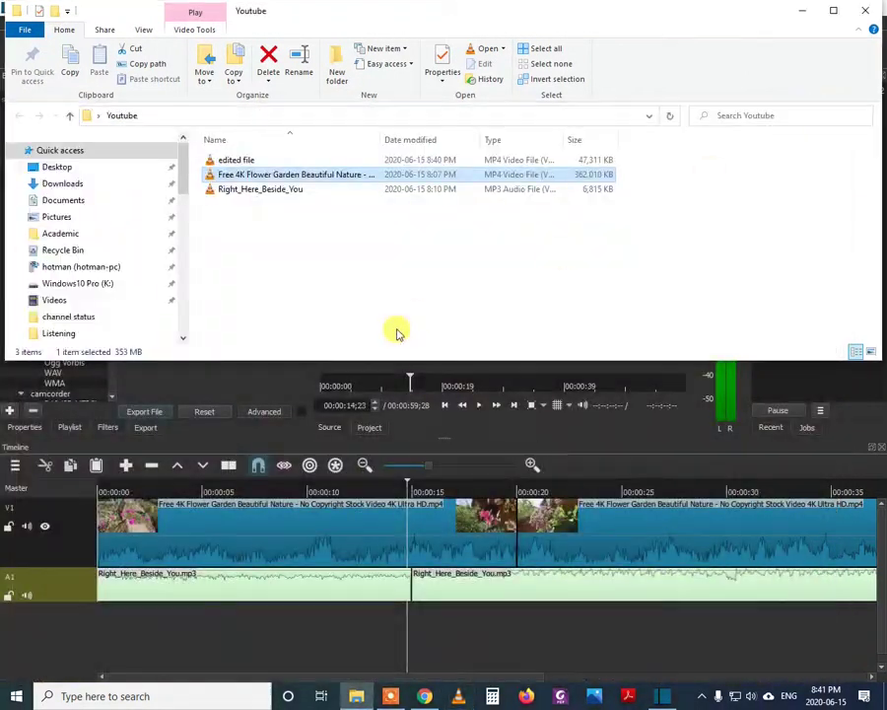
Bring the Shotcut window to the front, showing the completed 'edited file' export job
{"action": "left_click", "coordinate": [247, 447]}
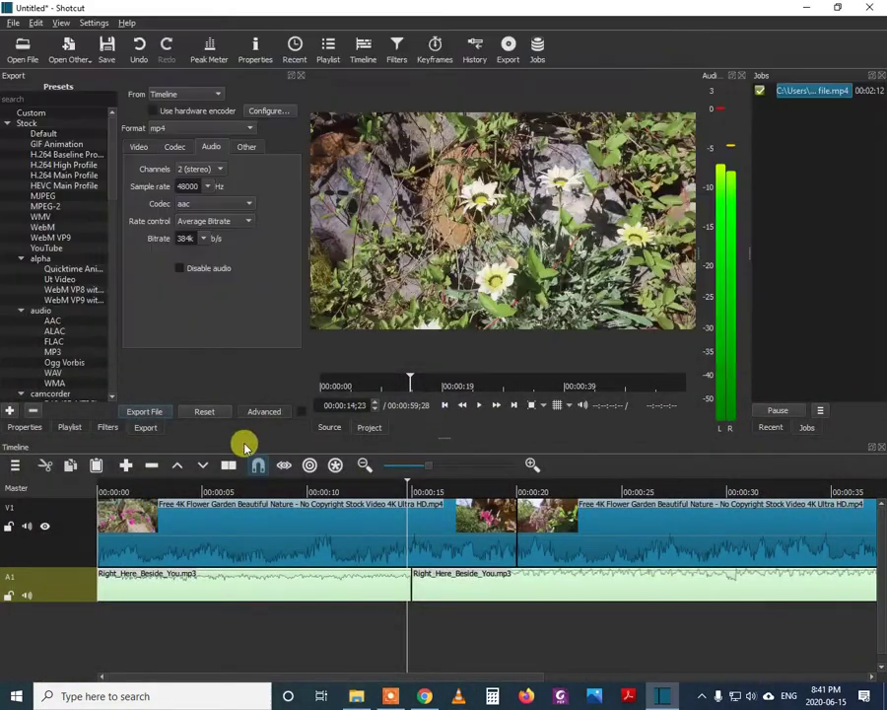